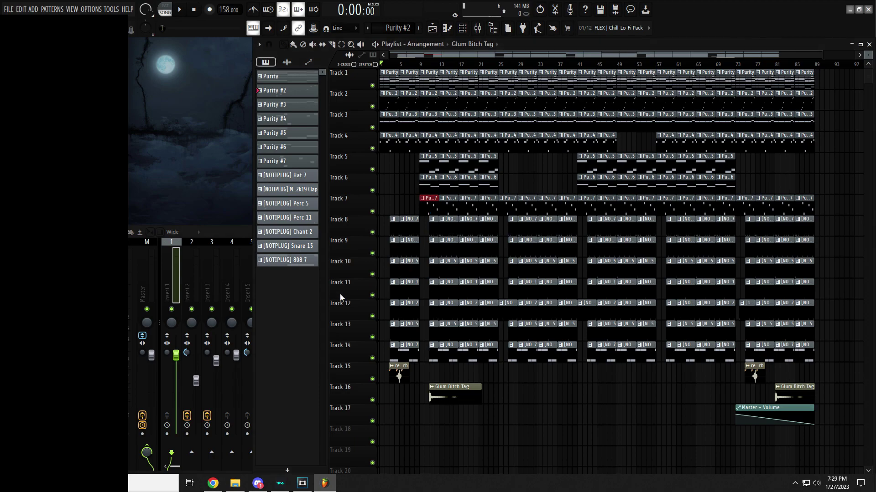
Step: Look over the full arrangement in the playlist and play the beat from the start
scroll(389, 306, "up", 2)
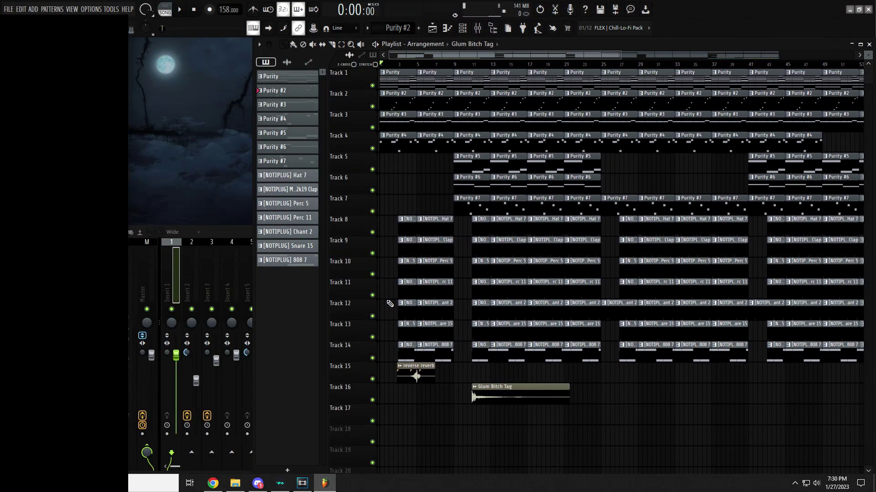
scroll(353, 276, "up", 5)
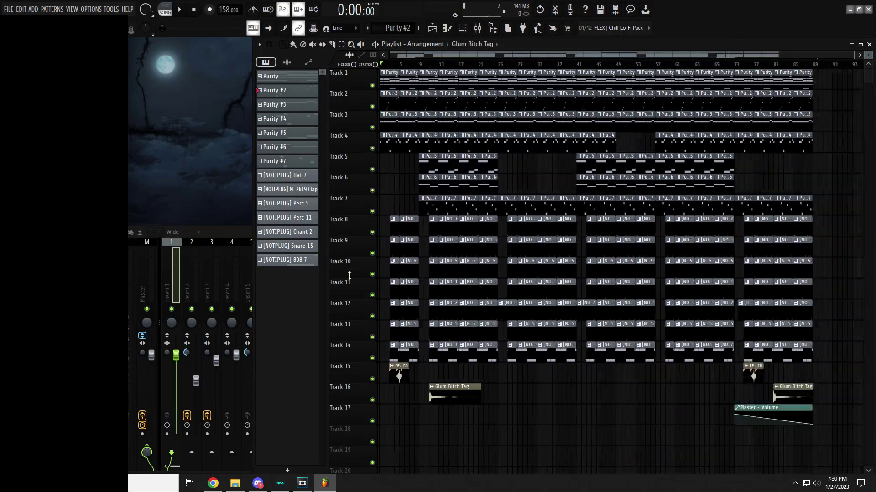
scroll(341, 299, "down", 3)
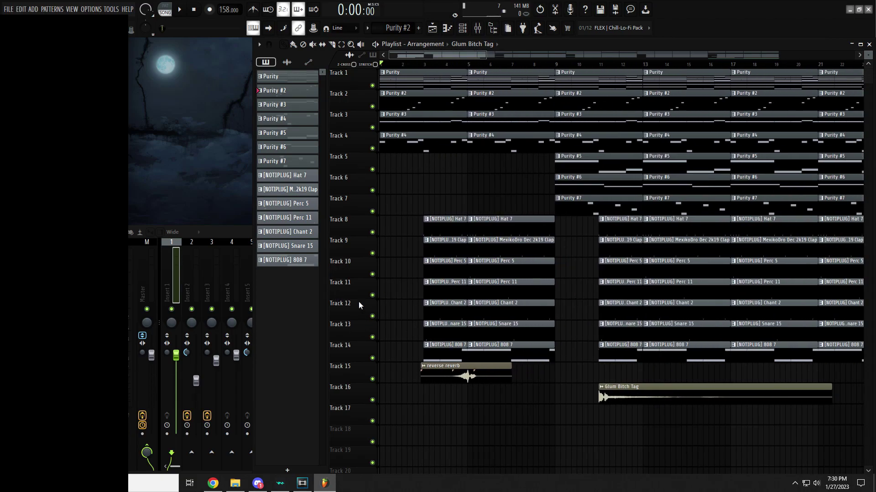
scroll(358, 302, "down", 3)
scroll(372, 179, "up", 4)
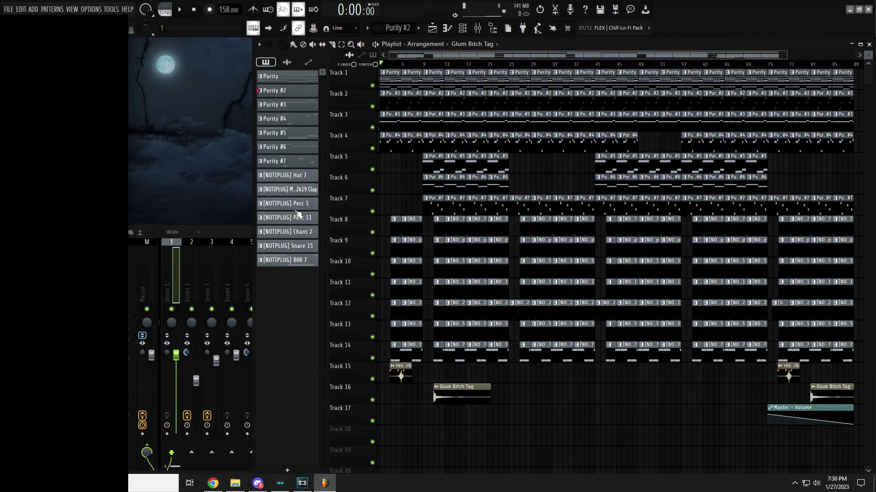
scroll(342, 219, "down", 3)
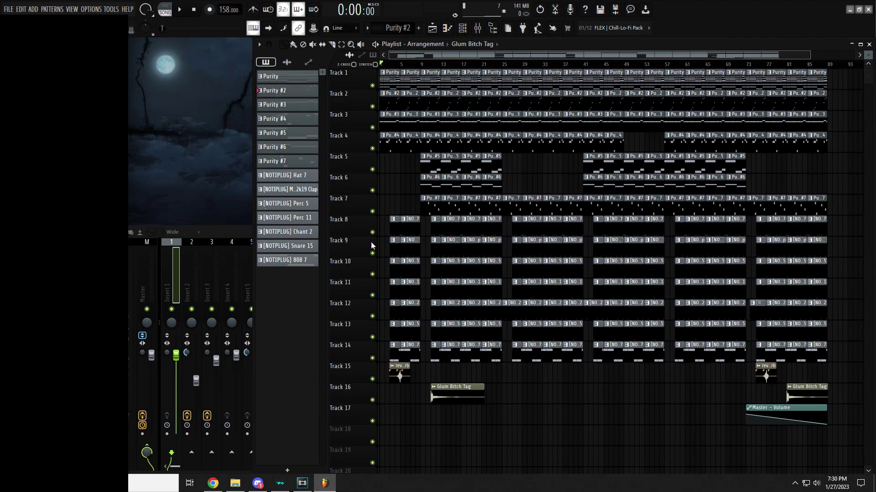
scroll(353, 196, "up", 4)
scroll(357, 191, "down", 6)
key("space")
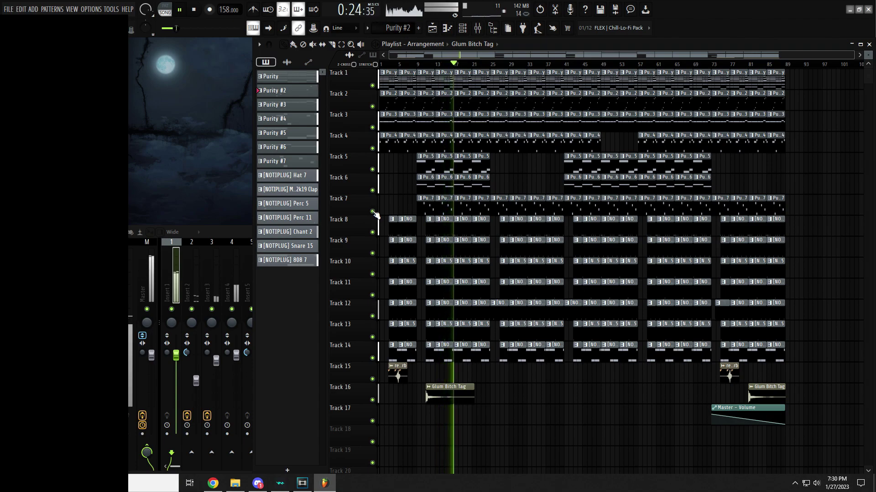
key("space")
Step: Open the Purity pattern on Track 1 in the piano roll and play its chord progression
scroll(387, 195, "up", 5, "ctrl")
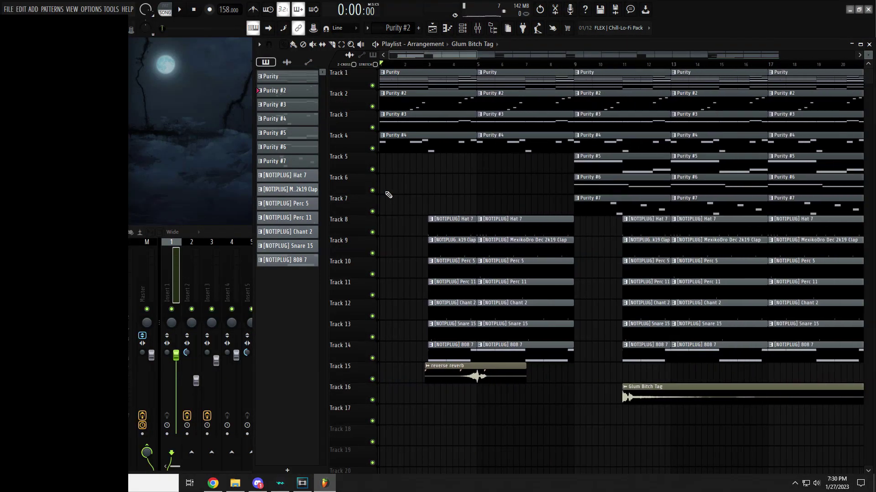
scroll(388, 195, "down", 5, "ctrl")
scroll(417, 184, "up", 4, "ctrl")
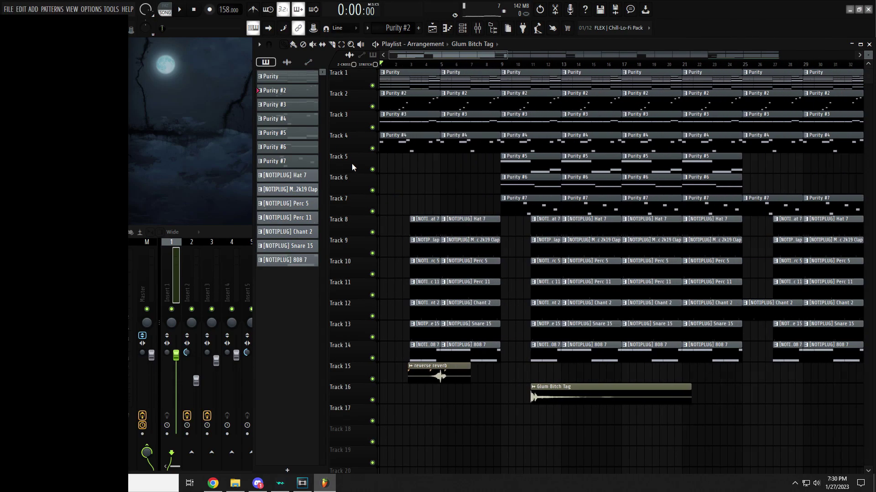
scroll(417, 185, "down", 3, "ctrl")
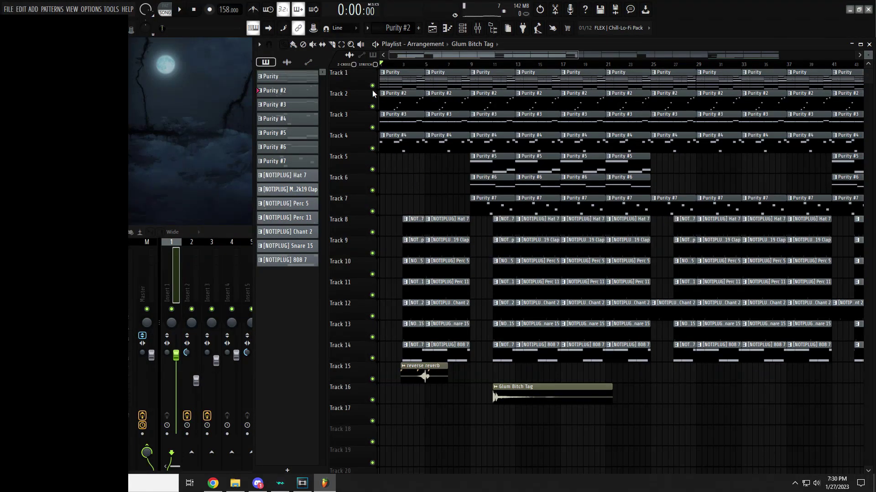
double_click(400, 77)
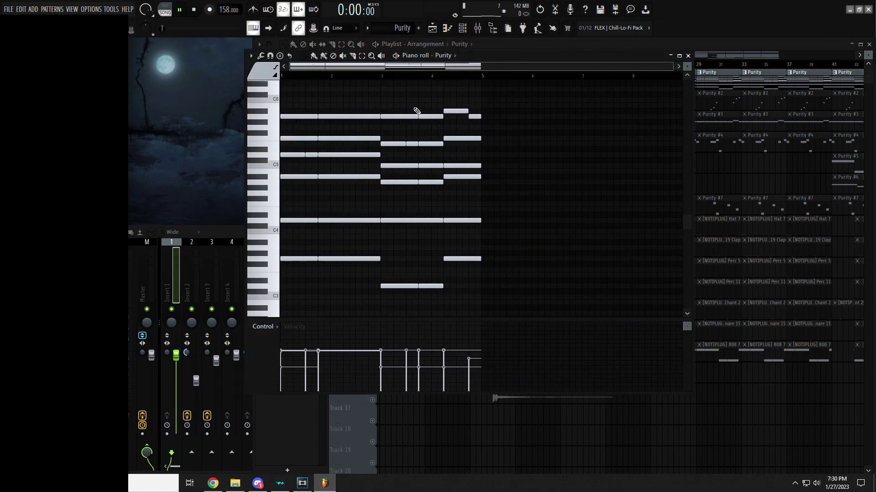
key("space")
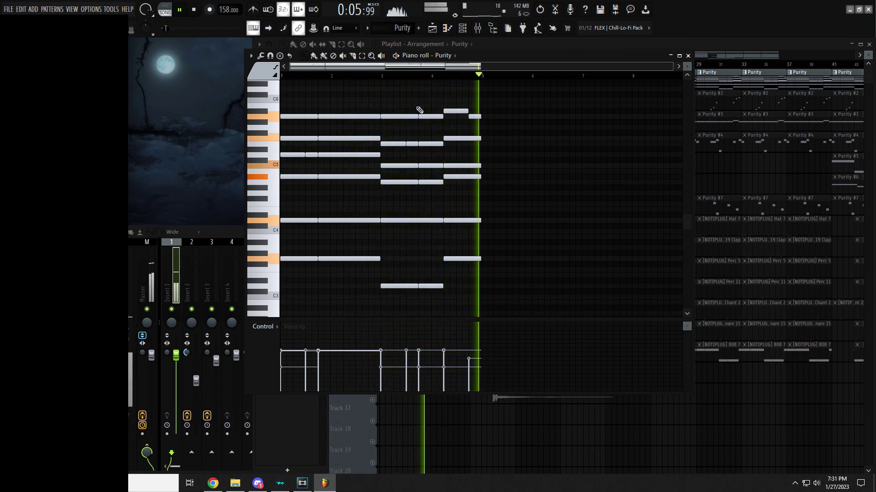
key("space")
Step: Examine the notes of the Purity pattern's first chord, including its low bass notes, from bar 1
left_click_drag(300, 110, 259, 299)
left_click_drag(299, 194, 275, 114)
scroll(285, 201, "up", 3)
key("ctrl+d")
scroll(349, 183, "down", 2)
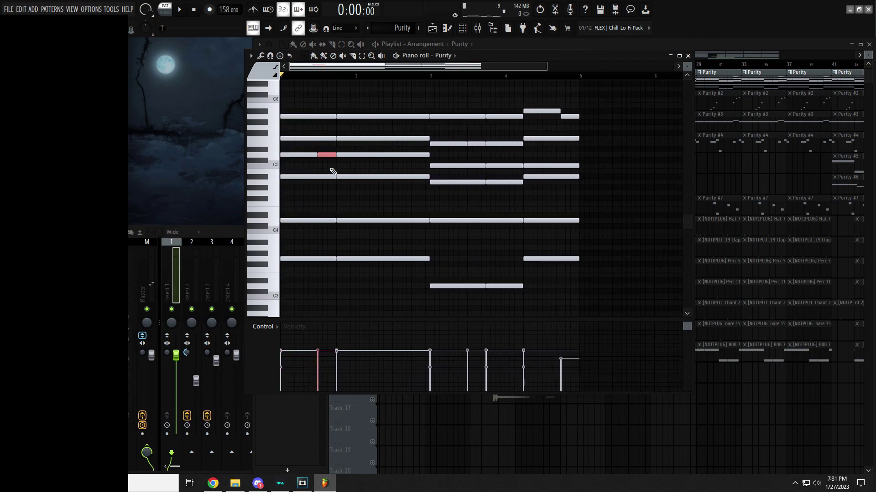
scroll(334, 188, "down", 1)
left_click_drag(279, 209, 264, 298)
left_click(349, 268, "ctrl")
scroll(322, 281, "up", 3)
scroll(321, 282, "down", 3)
Step: Set the playback position to bar 3 and examine the notes of the second chord there
left_click(381, 76)
scroll(393, 137, "up", 3)
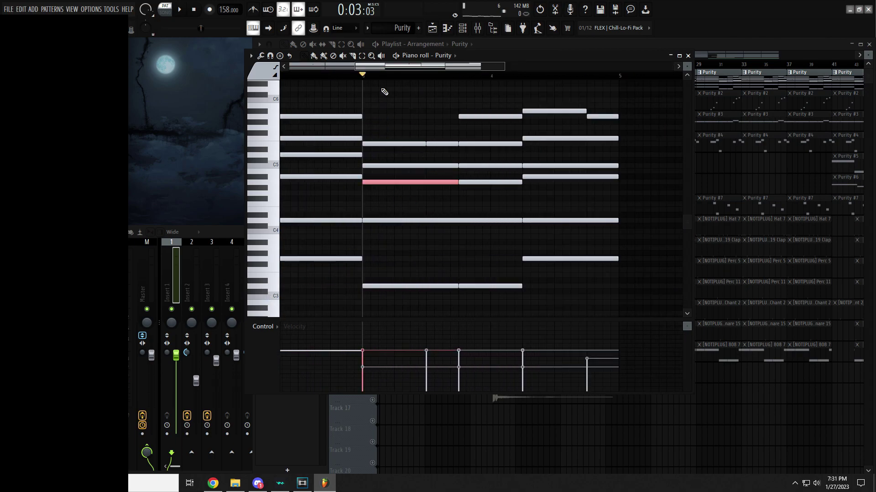
scroll(364, 155, "down", 3)
scroll(406, 146, "up", 3)
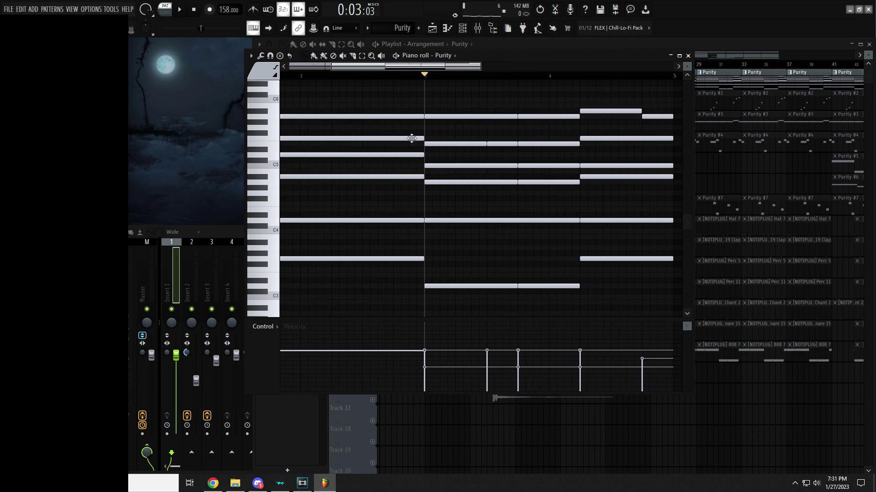
left_click(449, 116, "ctrl")
scroll(475, 169, "down", 2)
scroll(415, 196, "up", 3)
scroll(397, 206, "down", 3)
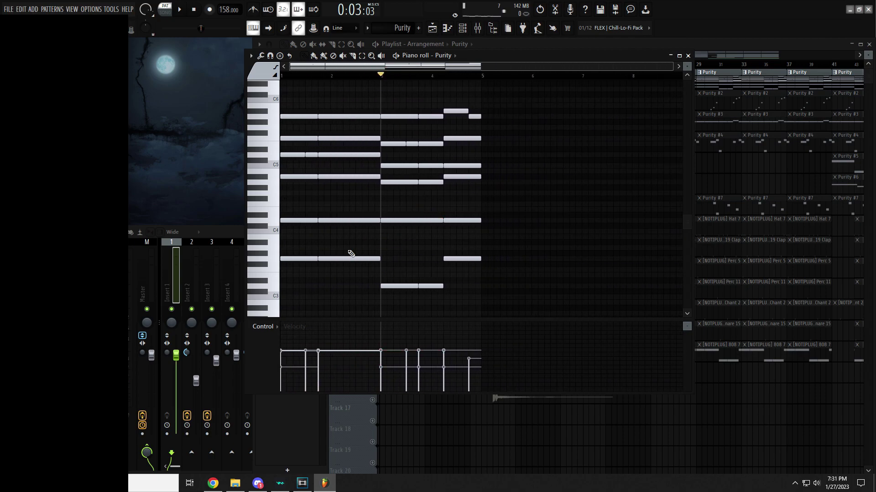
Step: Play the last chord after bar 4 and select its notes to examine how it is built
scroll(438, 250, "up", 3)
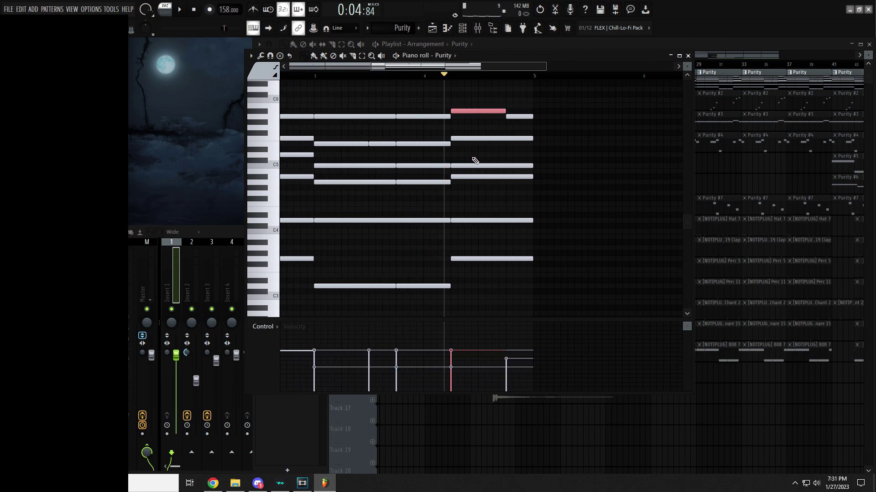
key("space")
key("space")
scroll(474, 102, "down", 2)
left_click_drag(471, 99, 426, 190)
scroll(480, 184, "up", 3)
scroll(474, 185, "down", 3)
scroll(470, 200, "up", 2)
left_click(470, 199, "ctrl")
scroll(491, 201, "up", 3)
left_click(458, 108, "ctrl")
left_click(446, 198, "ctrl")
scroll(427, 191, "down", 3)
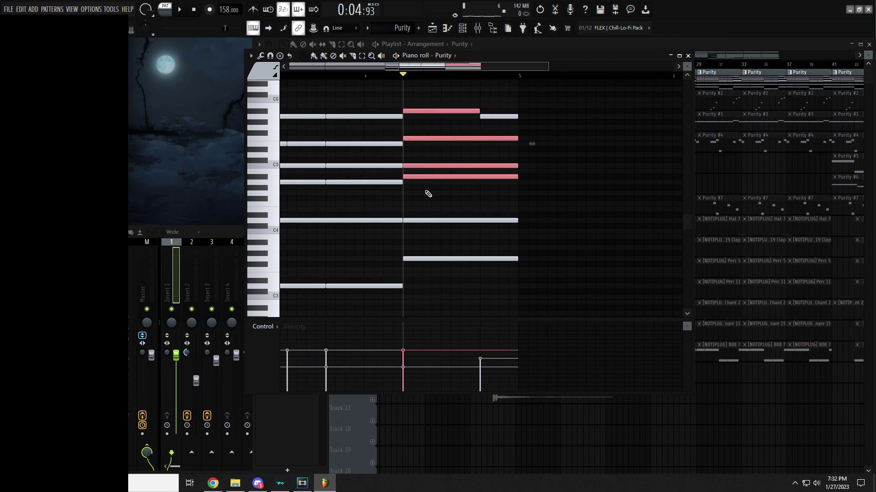
scroll(435, 117, "down", 3)
left_click(442, 133)
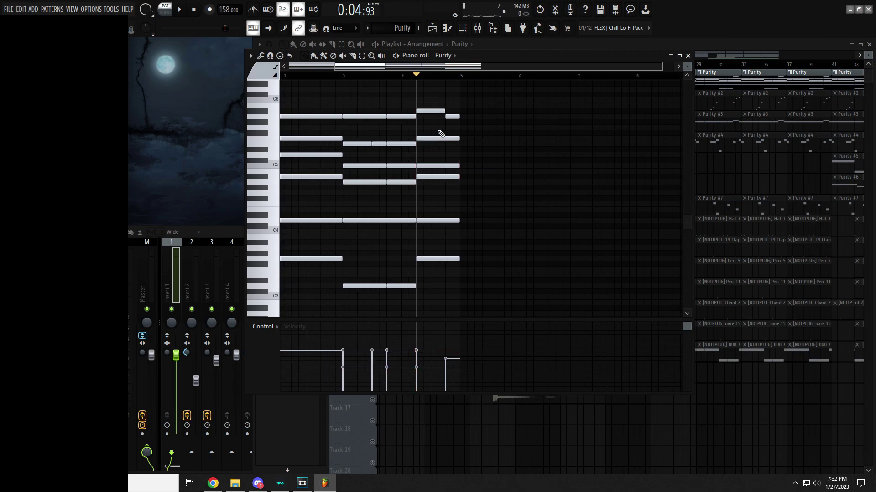
Step: Examine the two top melody notes over the last chord and listen to the ending
scroll(416, 108, "up", 3)
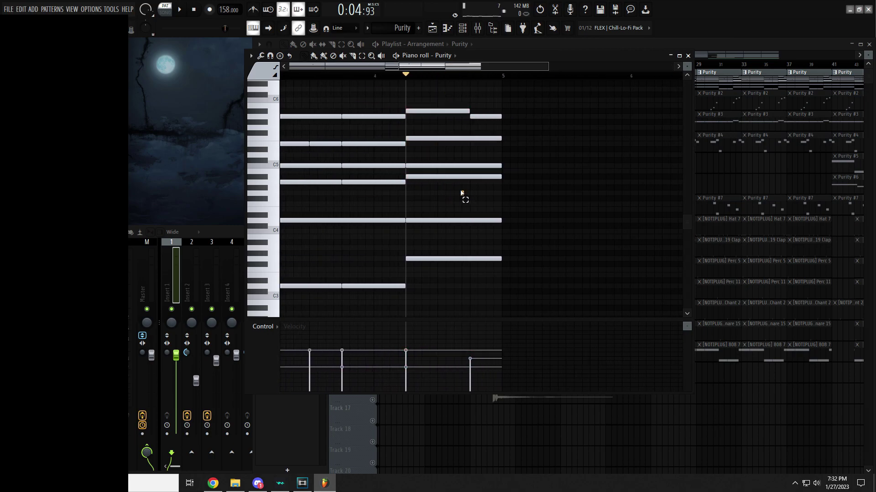
key("space")
scroll(462, 182, "down", 3)
left_click_drag(441, 106, 481, 120)
left_click(535, 166)
key("space")
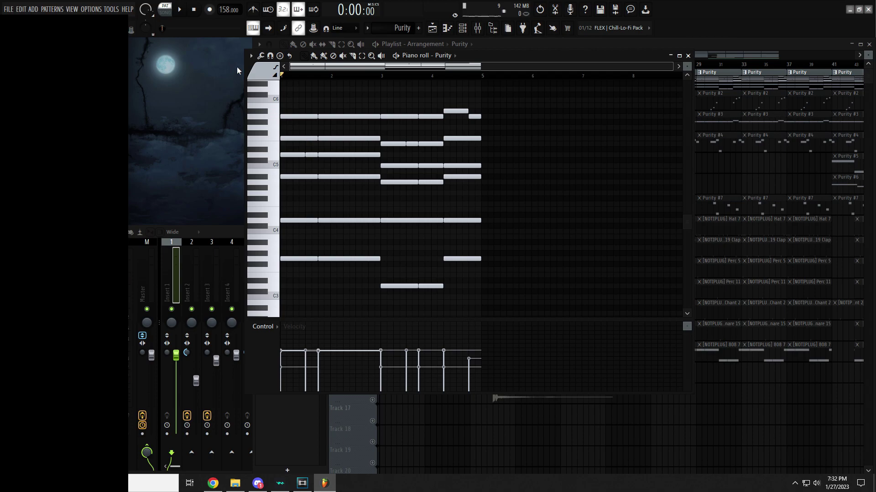
Step: Return to the playlist and add a new empty pattern at the start of Track 17
left_click(251, 56)
mouse_move(262, 95)
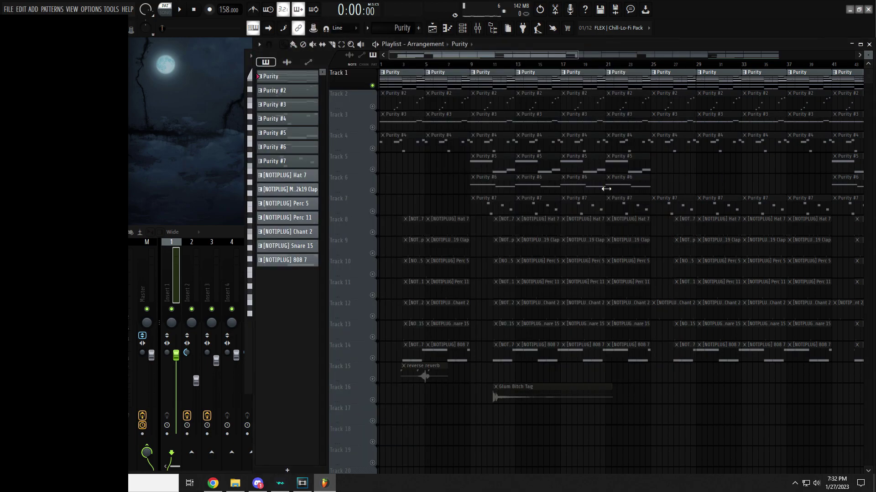
left_click(440, 151, "ctrl")
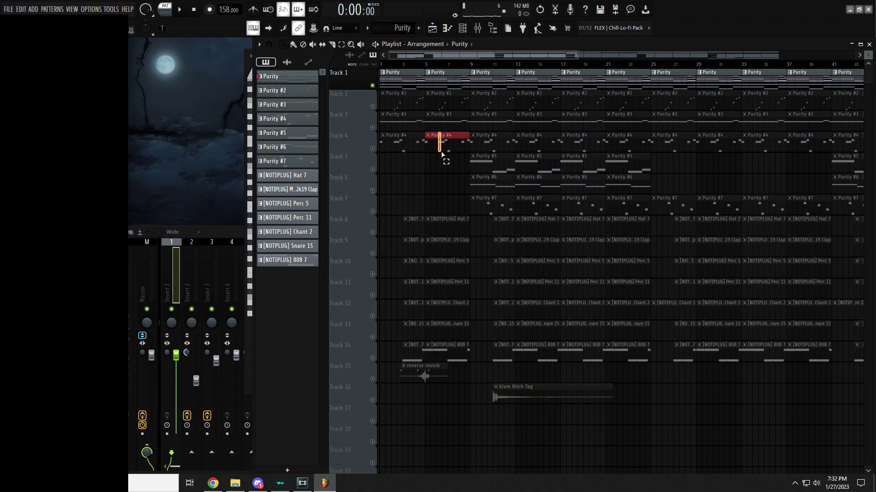
scroll(439, 151, "down", 3)
scroll(384, 265, "down", 5)
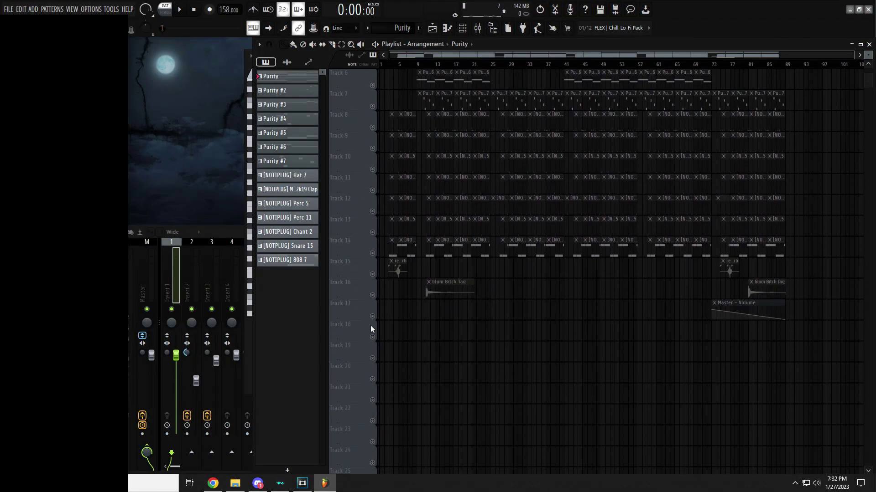
left_click(372, 316)
scroll(386, 316, "up", 3)
scroll(399, 29, "down", 1)
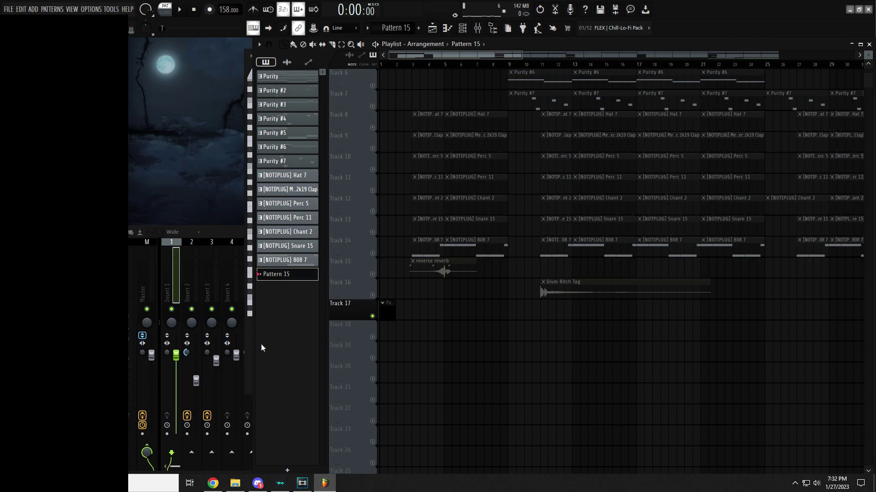
Step: Show the channel rack and open the Purity channel's empty piano roll for the new pattern
key("F7")
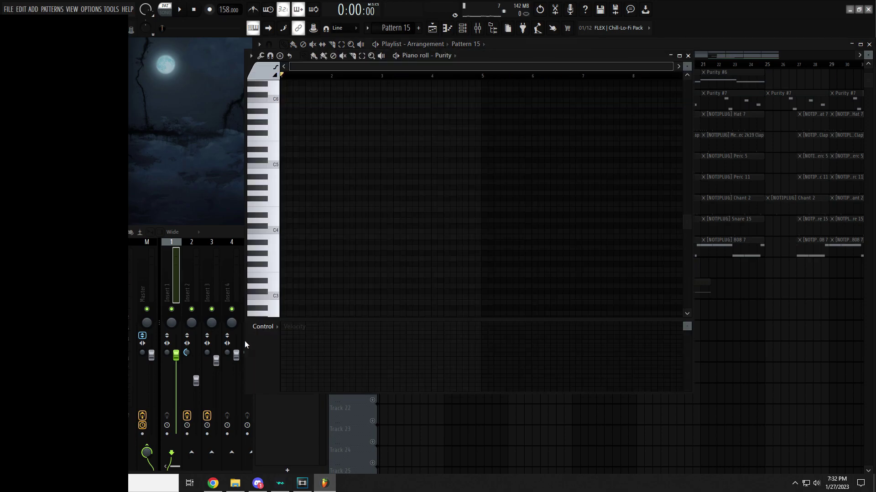
left_click(751, 392)
scroll(376, 89, "up", 5)
scroll(375, 123, "down", 7)
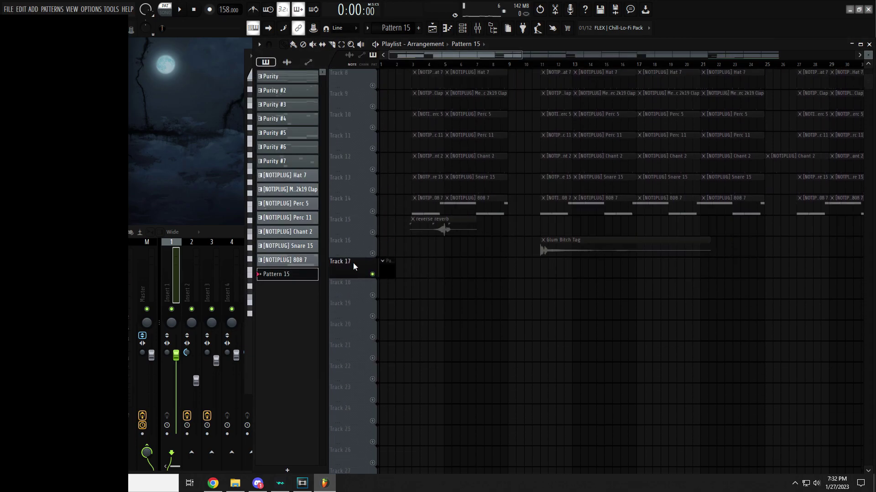
left_click(462, 29)
right_click(215, 133)
left_click(231, 141)
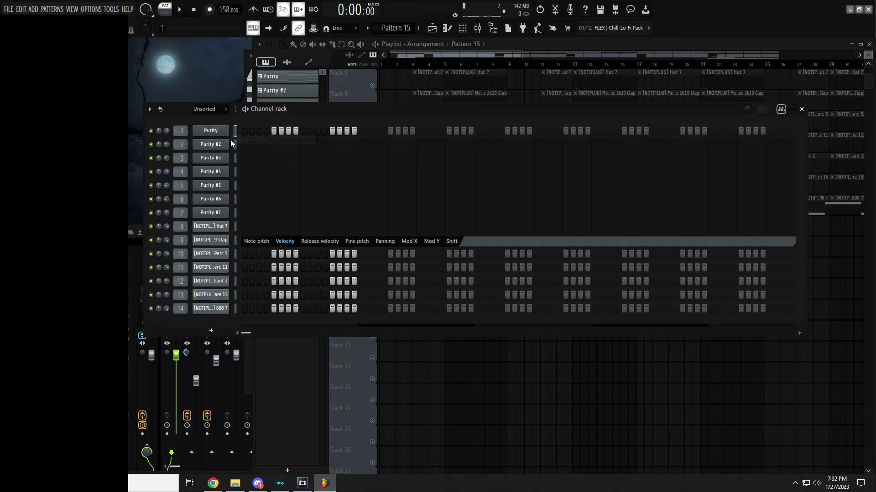
right_click(220, 134)
left_click(247, 134)
right_click(245, 127)
left_click(244, 130)
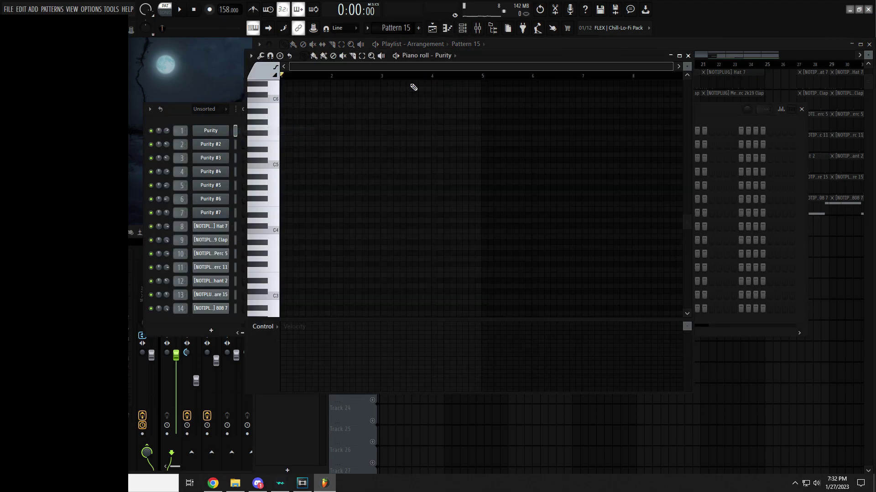
Step: Stamp a Minor chord with its root on G4 at the start of bar 1
left_click(250, 58)
mouse_move(274, 93)
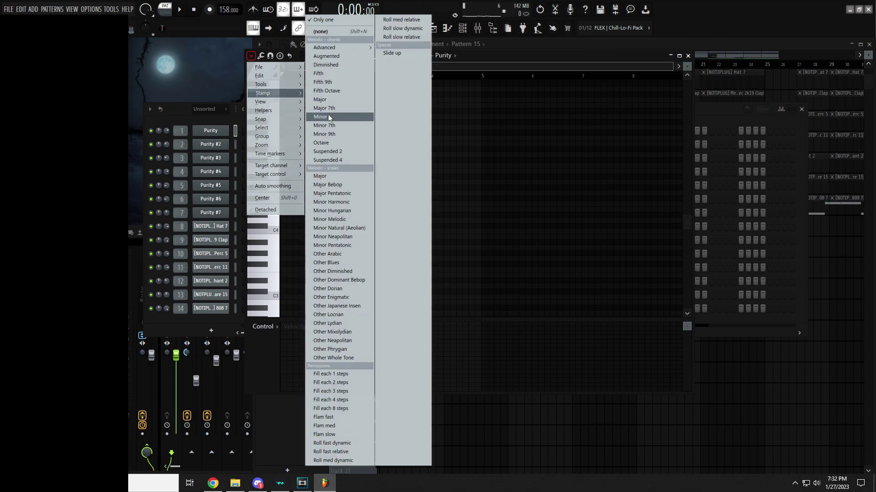
left_click(328, 116)
left_click(283, 194)
Step: Lengthen the G minor chord to about one and a quarter bars while listening to it
scroll(283, 195, "up", 4)
left_click_drag(309, 194, 461, 200)
key("space")
key("space")
key("space")
scroll(399, 199, "down", 2)
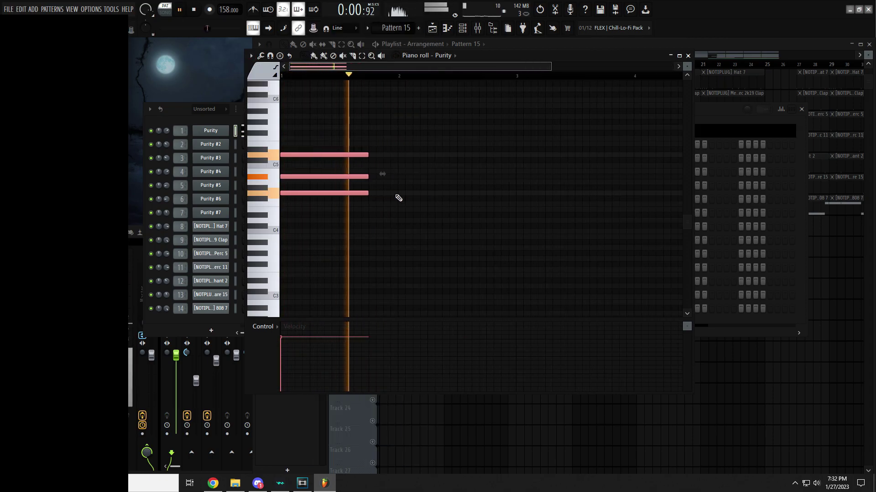
left_click_drag(370, 193, 427, 201)
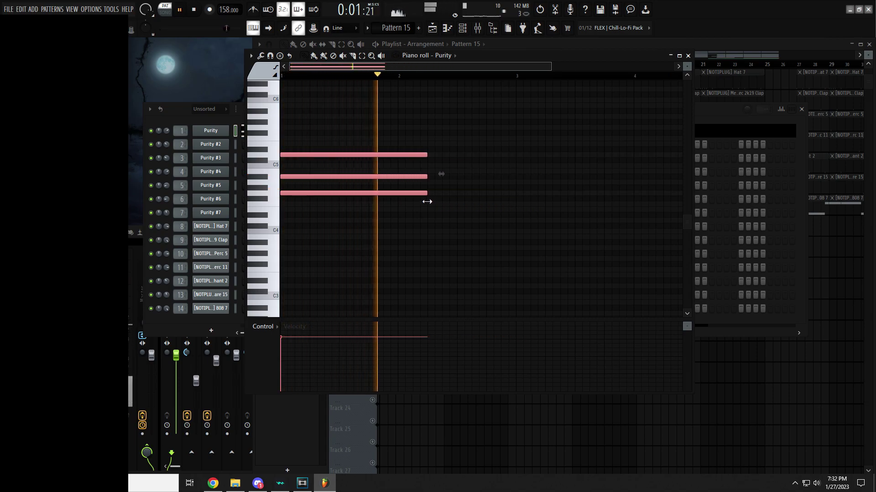
scroll(362, 214, "down", 3)
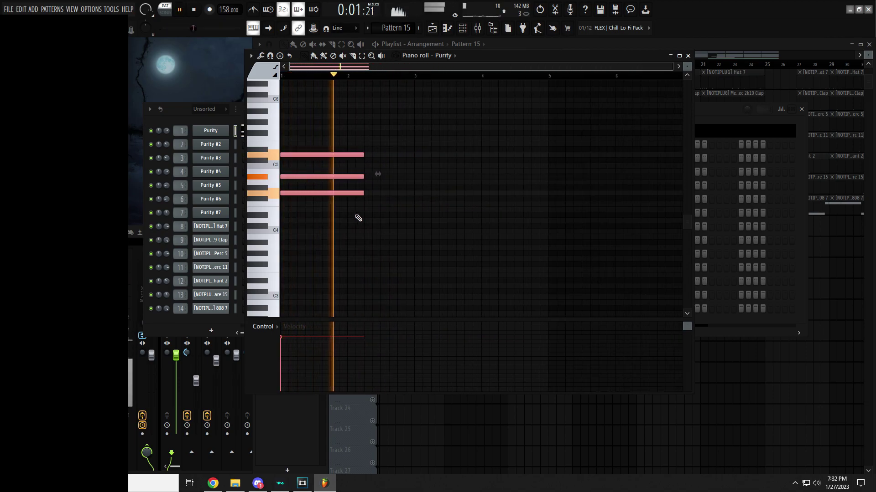
key("space")
Step: Duplicate the chord directly after the first and transpose the copy down five semitones to a D4 root
key("ctrl+b")
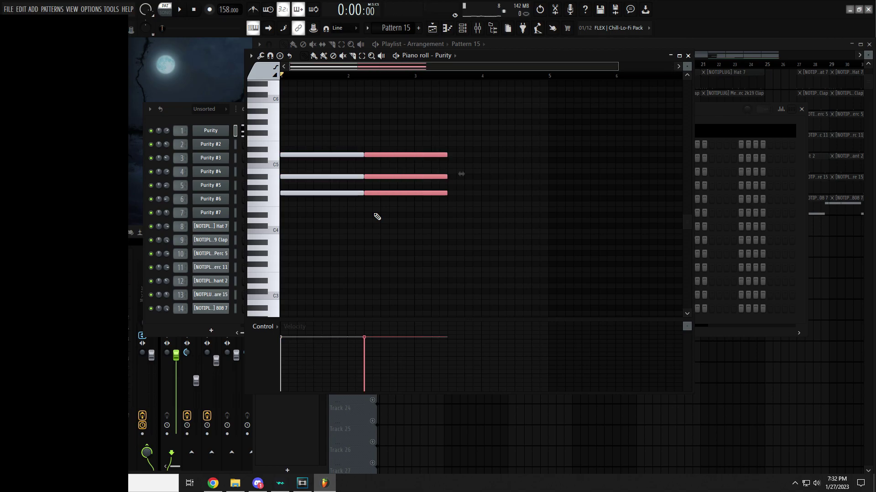
key("Down")
key("Down")
key("Down")
key("Down")
key("Down")
key("ctrl+d")
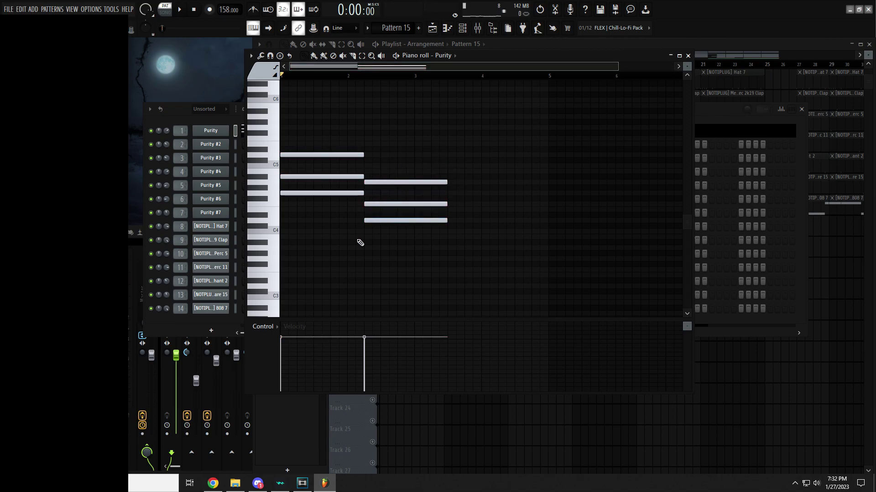
Step: Play back the G minor and D minor chords in the piano roll
scroll(352, 241, "up", 5)
scroll(351, 241, "down", 5)
key("space")
scroll(352, 242, "up", 2)
scroll(352, 241, "down", 3)
scroll(350, 242, "up", 2)
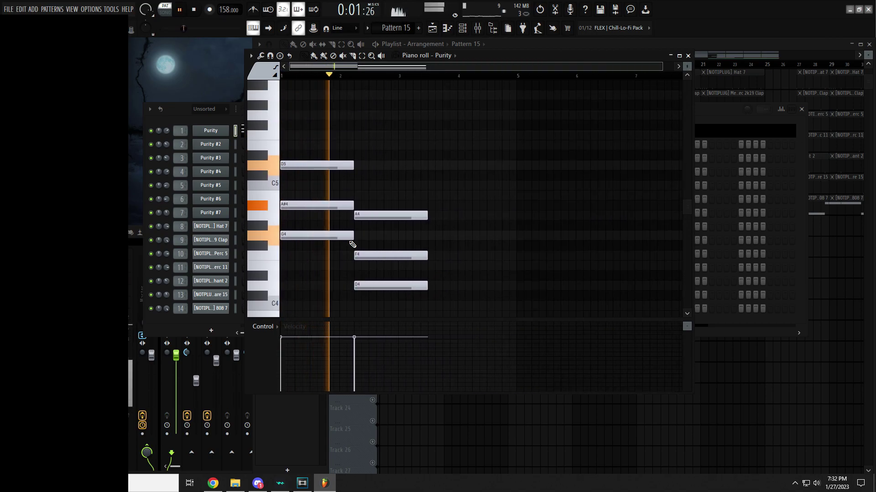
key("space")
Step: Add an F5 note above the G minor chord and a C5 note above the D minor chord, and listen to the progression
left_click_drag(334, 133, 408, 285)
key("ctrl+d")
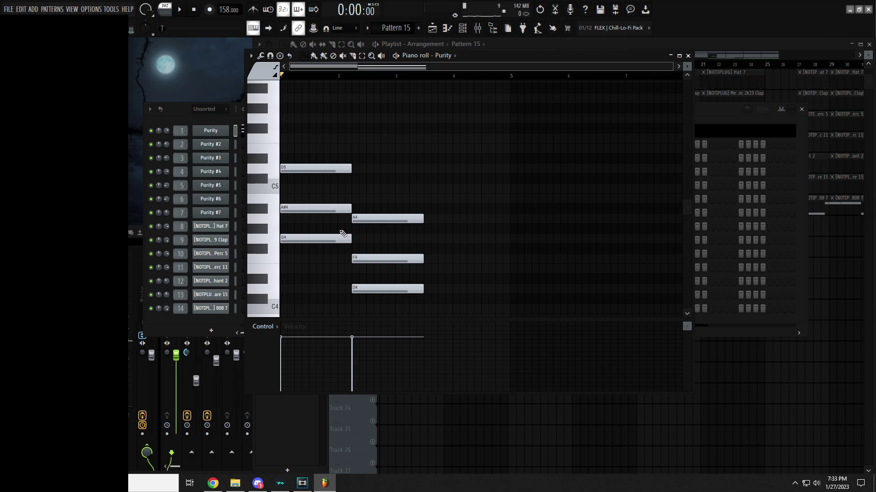
left_click(307, 147)
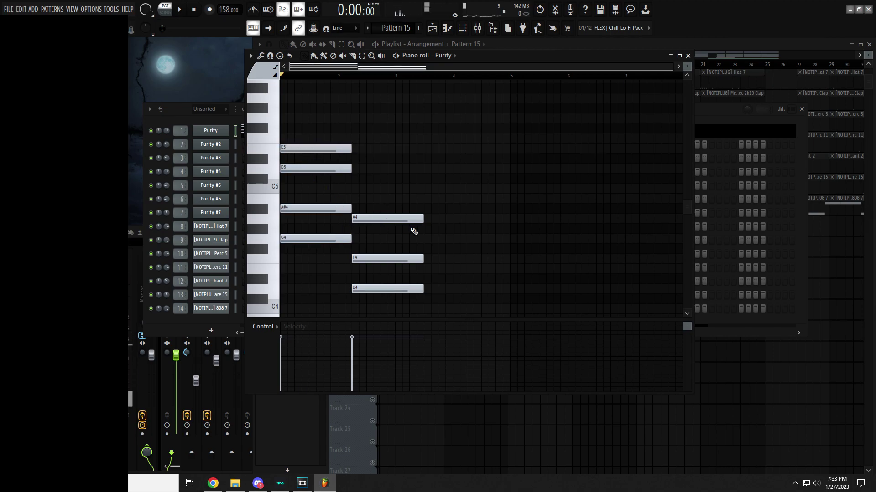
right_click(328, 148)
left_click(290, 138)
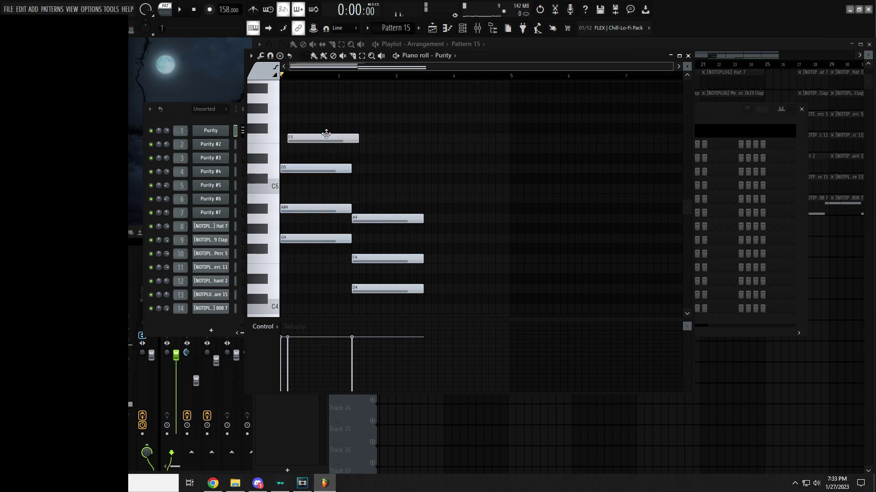
left_click(357, 190)
key("space")
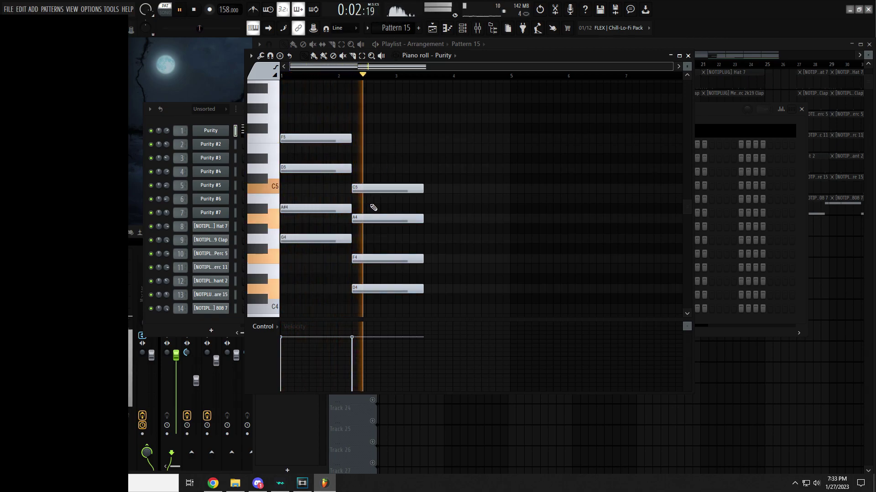
key("space")
Step: Delete every note from Pattern 15's Purity piano roll and close the piano roll
left_click_drag(381, 192, 351, 134)
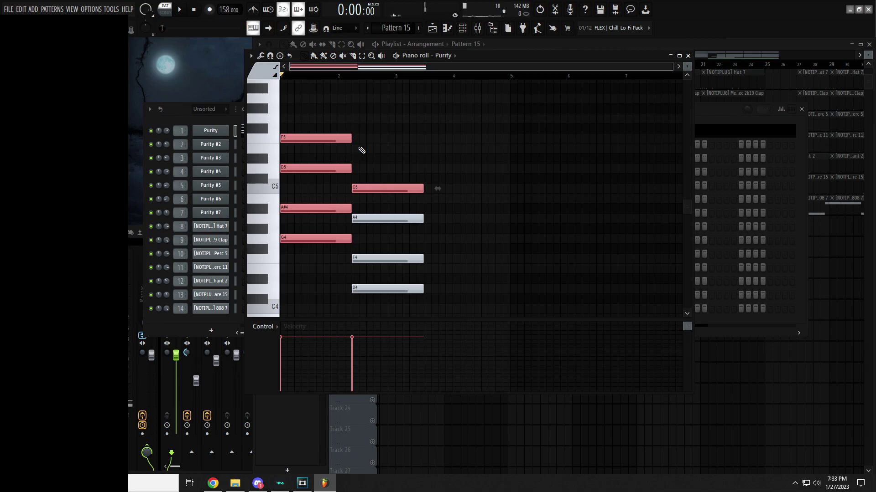
key("ctrl+d")
right_click(393, 187)
right_click(348, 140)
right_click(311, 168)
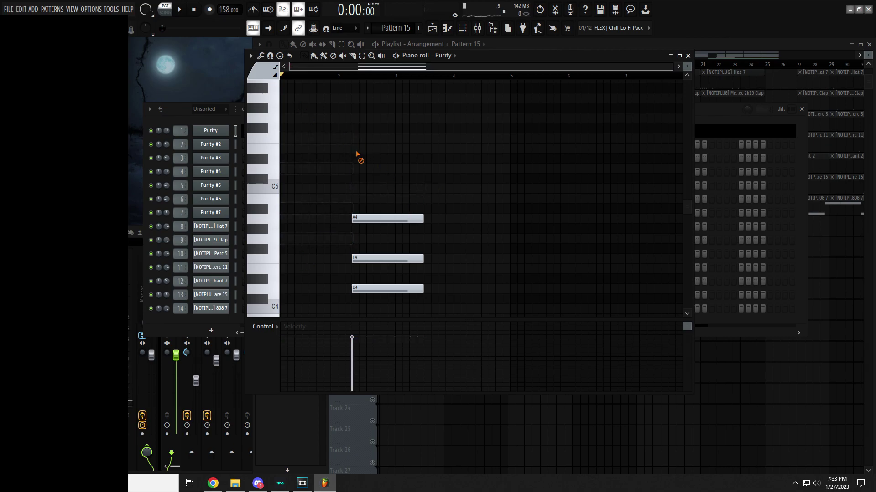
right_click(359, 219)
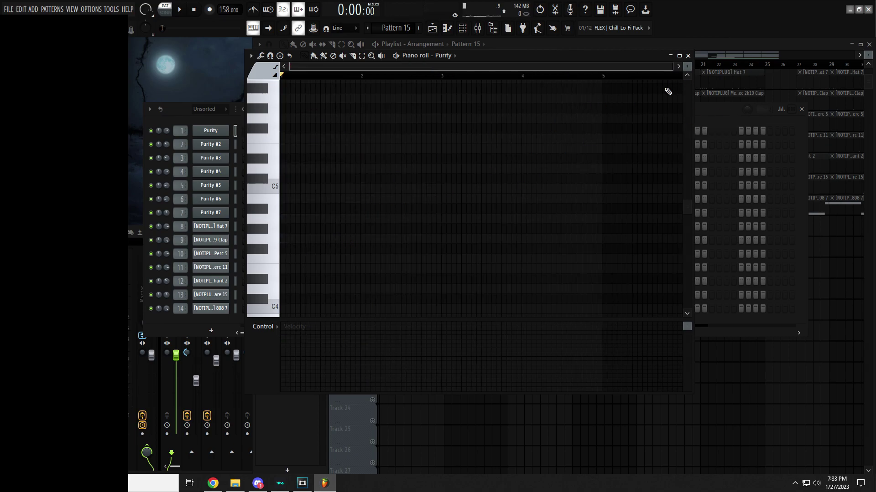
left_click(689, 55)
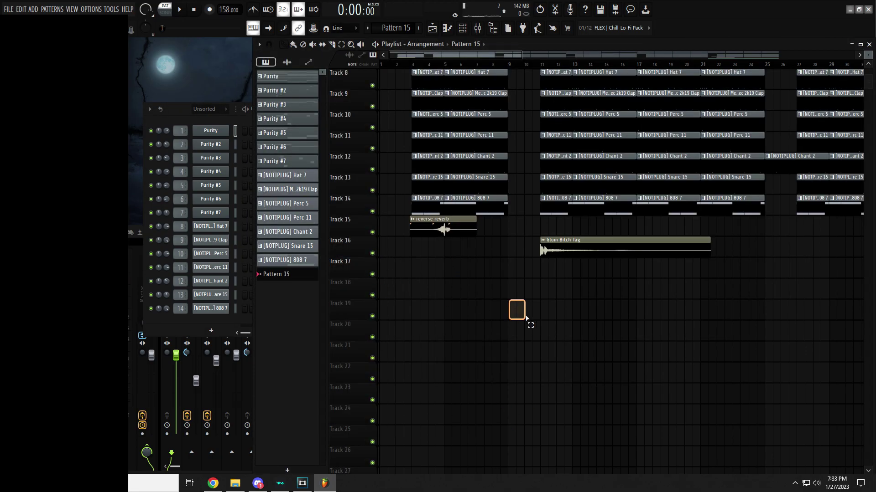
Step: Delete Pattern 15 from the project
key("space")
key("space")
right_click(295, 274)
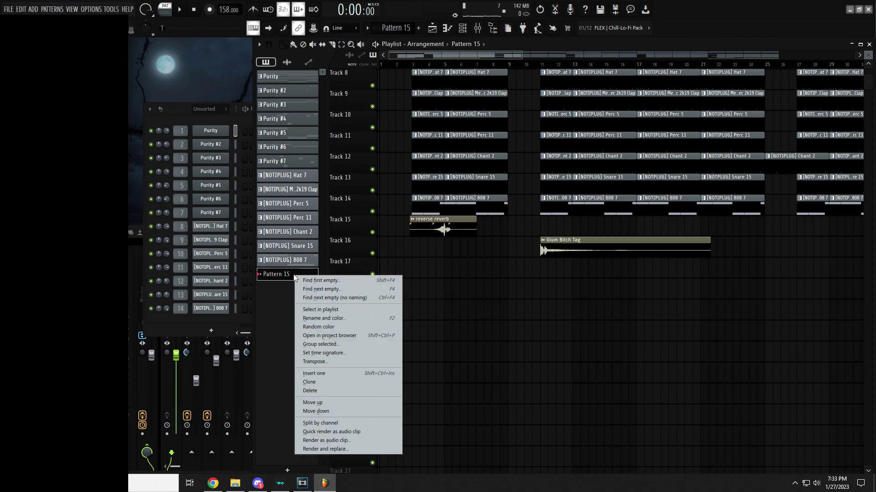
left_click(332, 391)
left_click(482, 280)
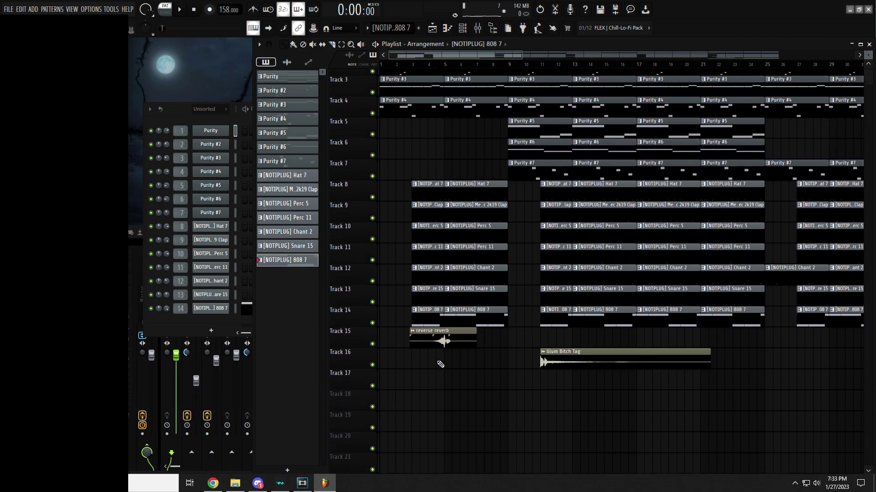
Step: Isolate Track 2, switch playback to song mode and listen to its Purity #2 melody
scroll(383, 186, "up", 5)
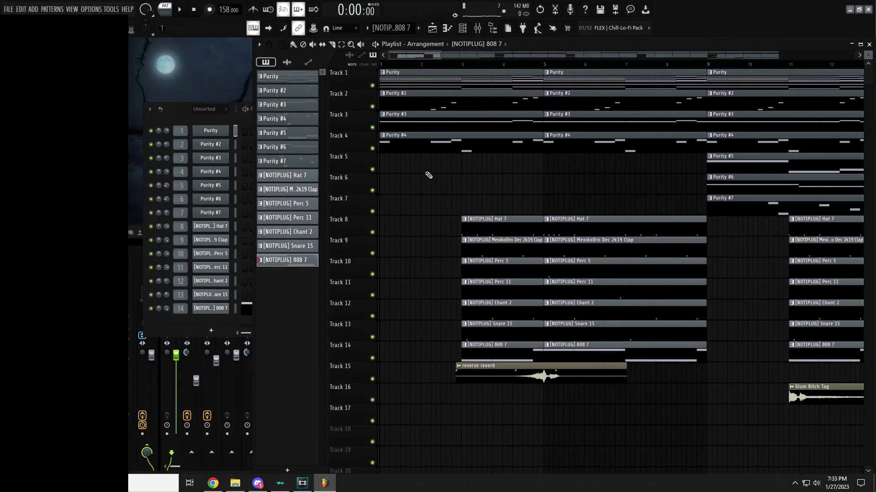
scroll(385, 120, "down", 5)
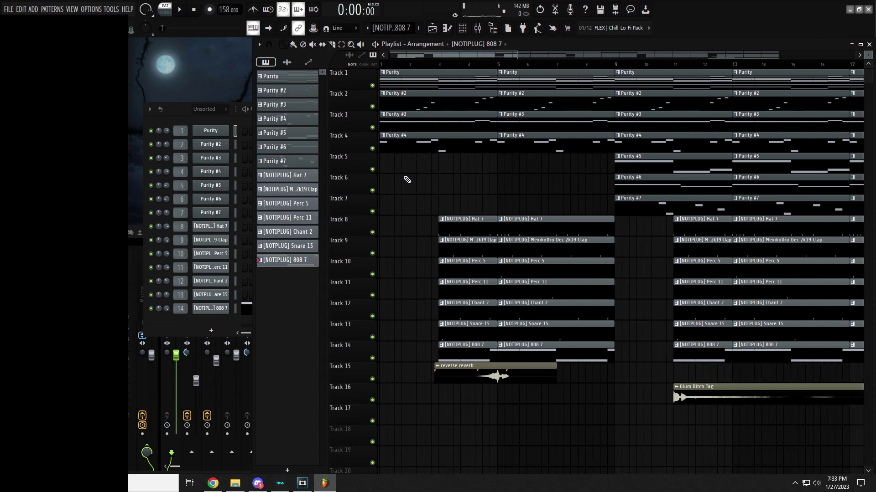
right_click(372, 107)
left_click(372, 128)
left_click(372, 149)
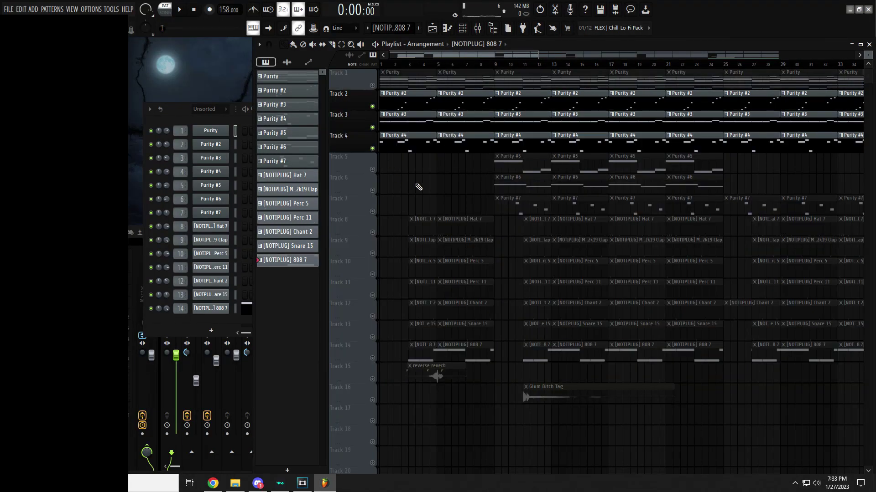
left_click(372, 127)
left_click(372, 148)
scroll(391, 157, "up", 3)
key("l")
scroll(340, 120, "up", 2)
key("space")
key("space")
left_click(457, 105)
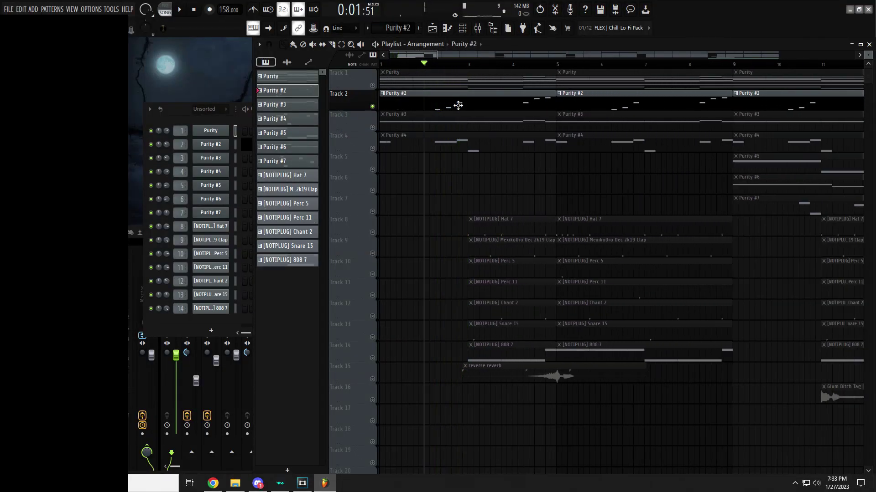
Step: Replay the Purity #2 melody from partway through bar 1
scroll(418, 166, "down", 3)
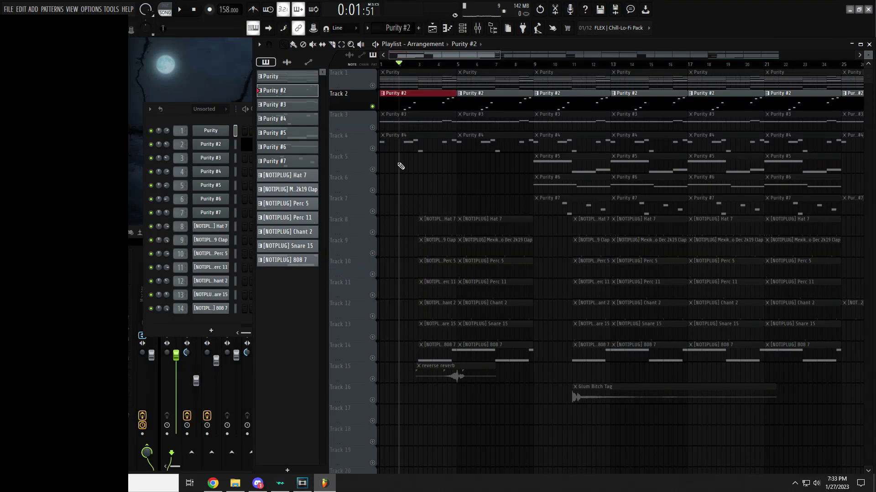
scroll(401, 164, "up", 2)
key("space")
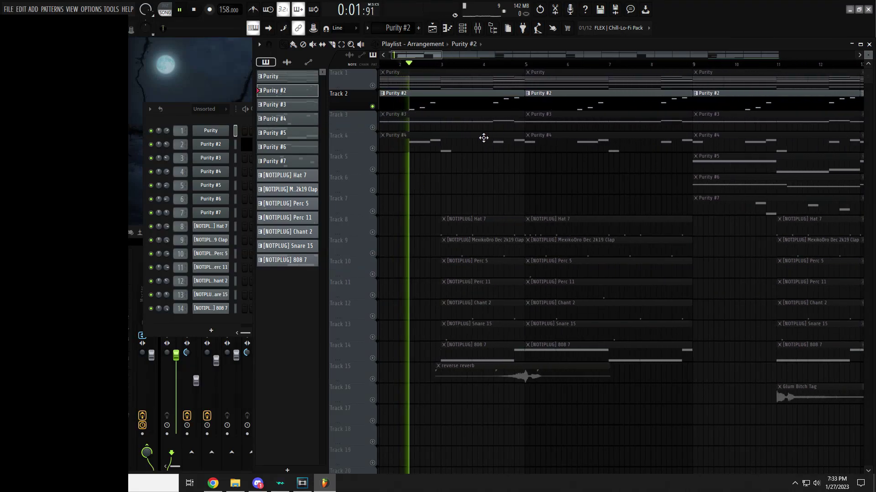
key("space")
Step: Re-enable all playlist tracks and look over how the Purity and drum clips are arranged
scroll(392, 188, "down", 4)
scroll(354, 166, "up", 3)
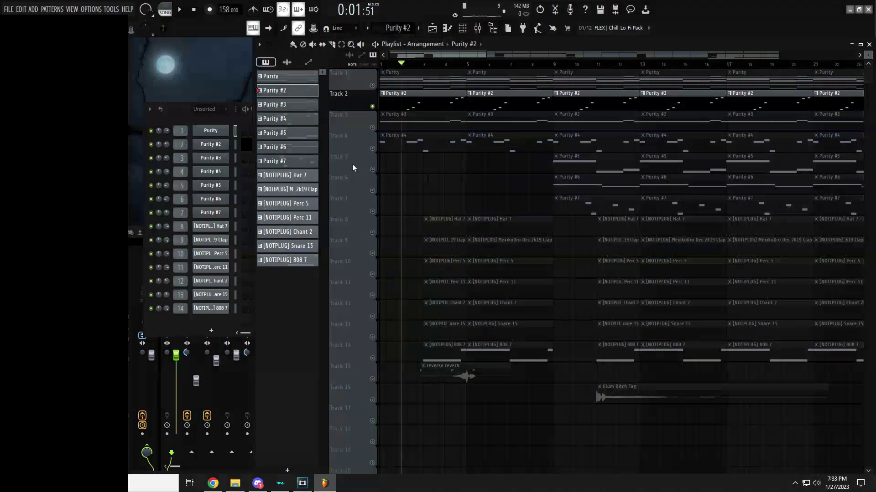
scroll(412, 198, "down", 2)
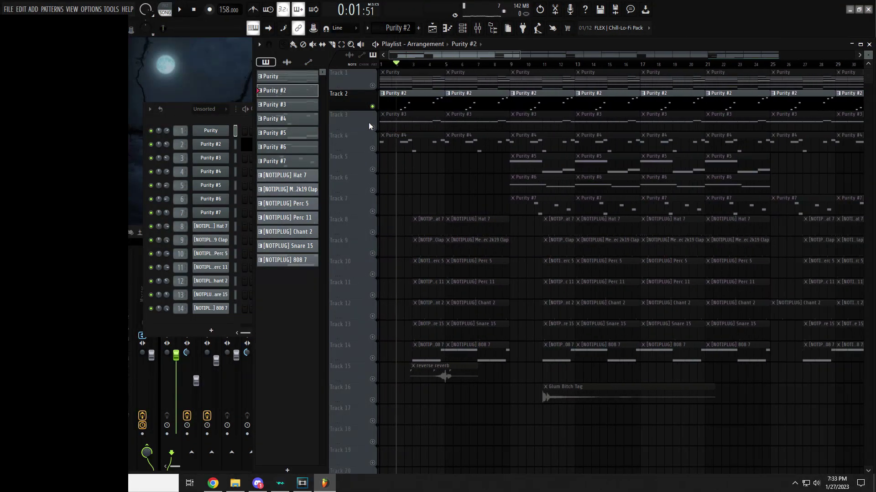
scroll(392, 170, "down", 3)
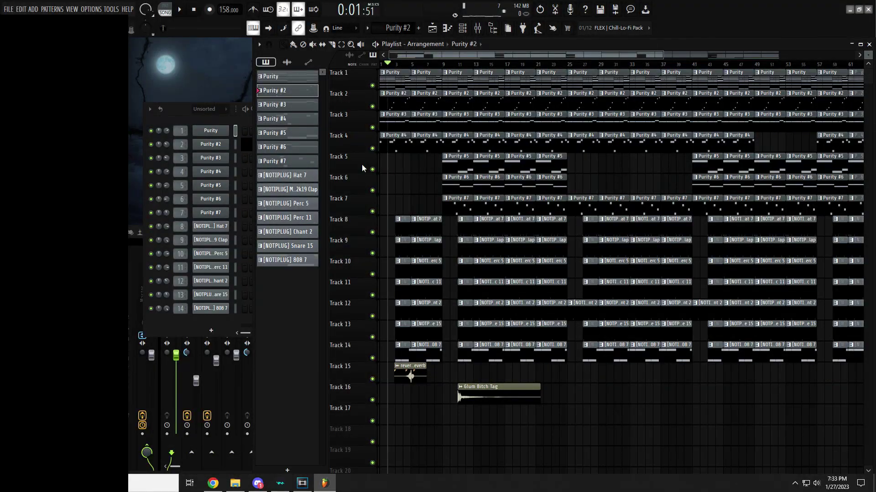
scroll(362, 165, "up", 2)
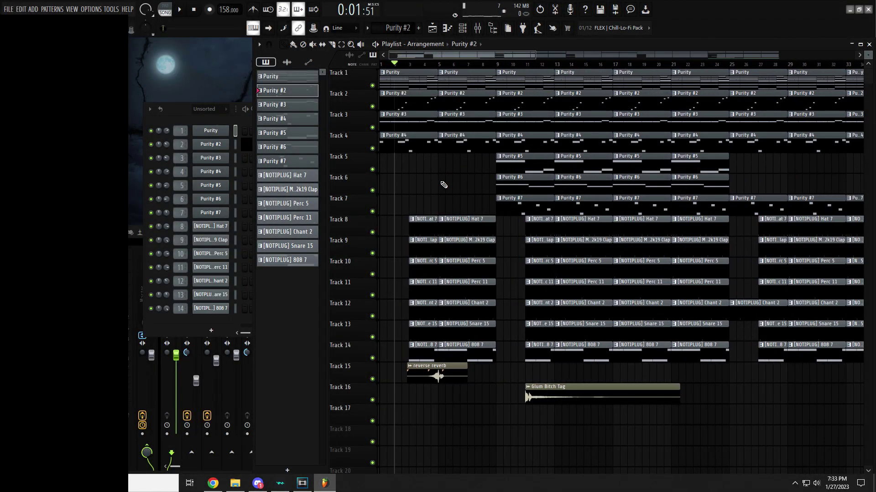
scroll(397, 160, "up", 2)
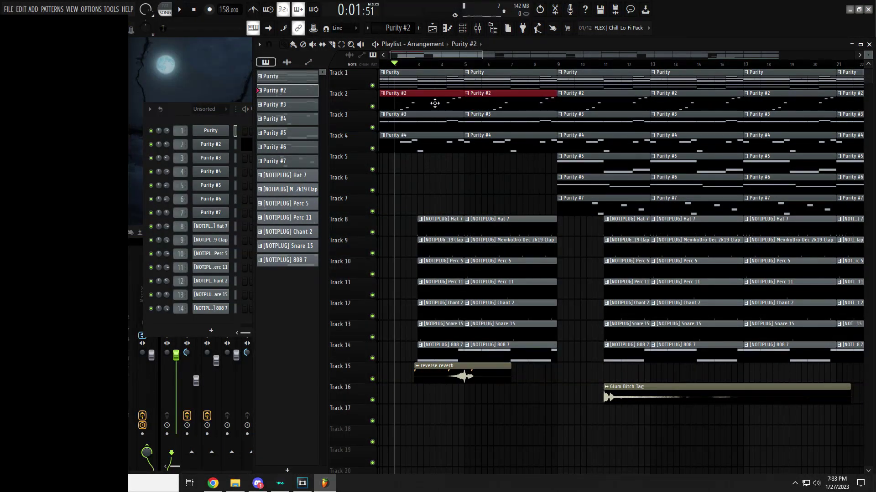
left_click(435, 174, "ctrl")
scroll(409, 176, "down", 2)
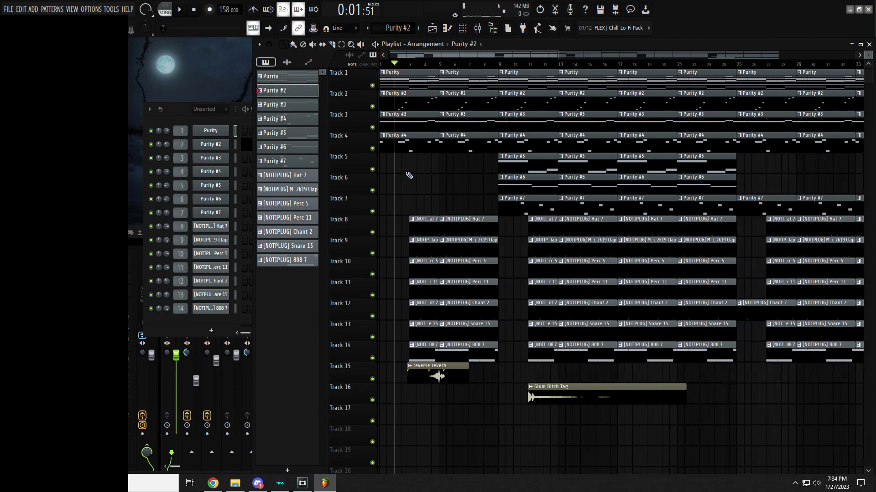
scroll(394, 160, "up", 2)
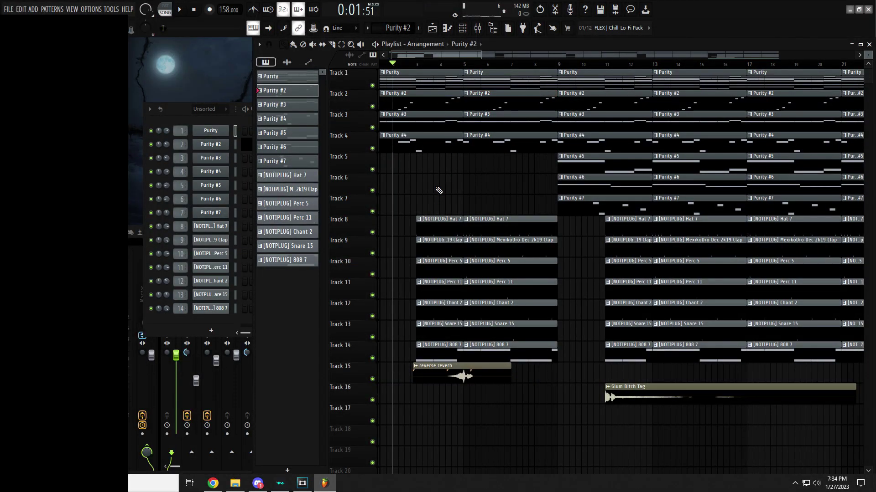
scroll(401, 180, "down", 4)
scroll(383, 137, "up", 1)
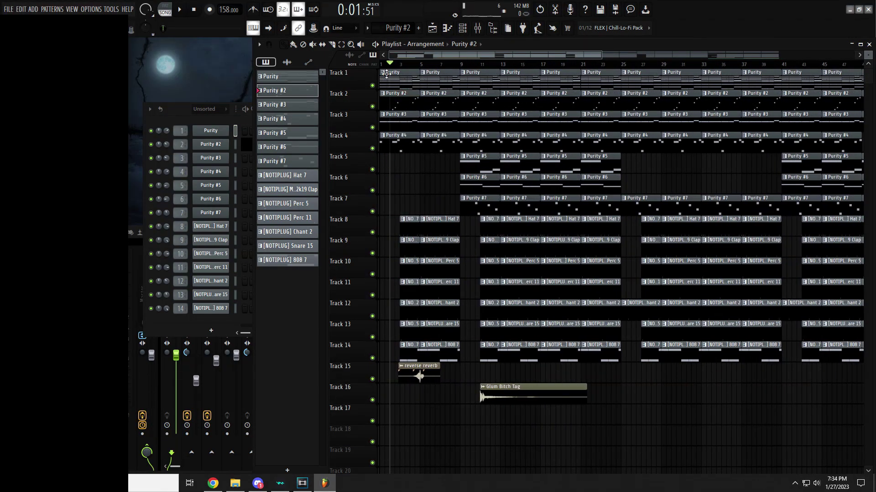
scroll(361, 176, "up", 4)
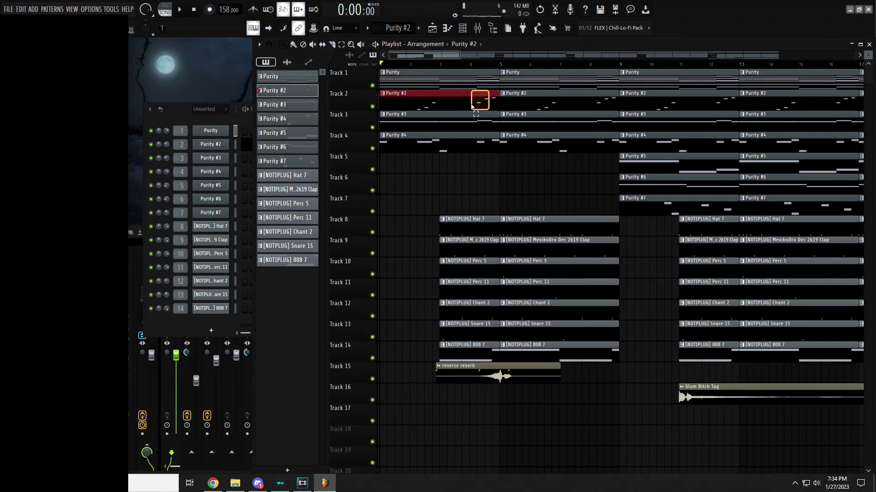
Step: Solo Track 2, listen to its Purity #2 clip and return the playhead to the start of the song
left_click(361, 108)
right_click(373, 106)
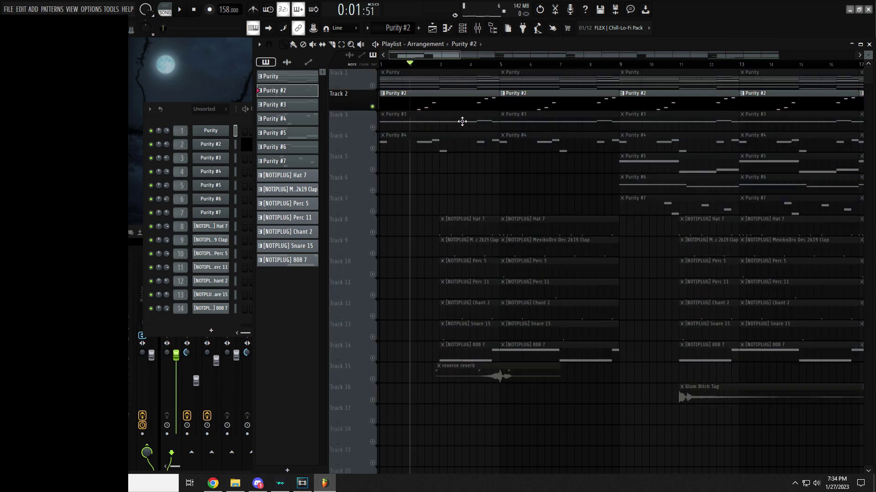
key("space")
scroll(412, 180, "down", 4)
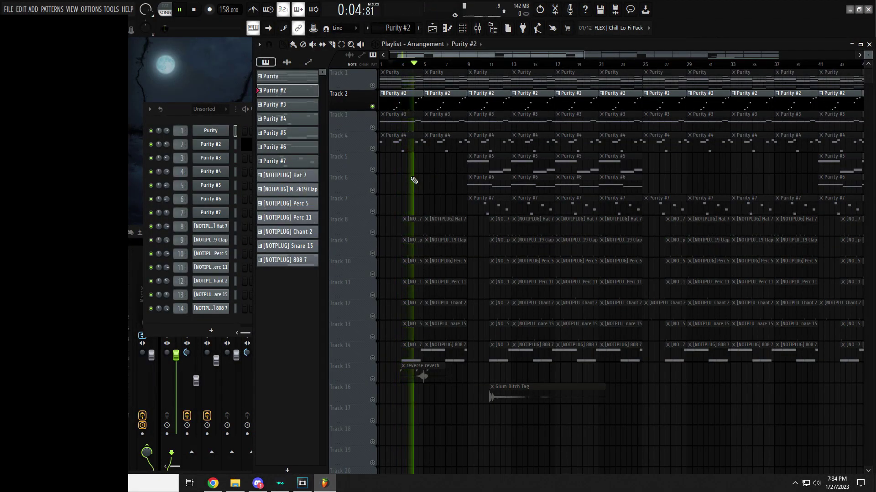
scroll(411, 173, "up", 3)
key("space")
left_click(382, 65)
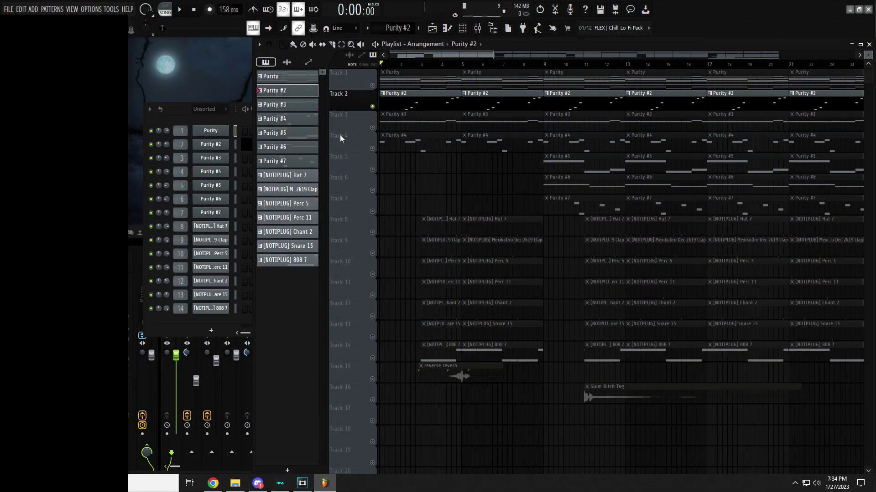
Step: Solo Track 3 and listen to its Purity #3 part from the start of the song
right_click(372, 128)
left_click(373, 84)
left_click(373, 85)
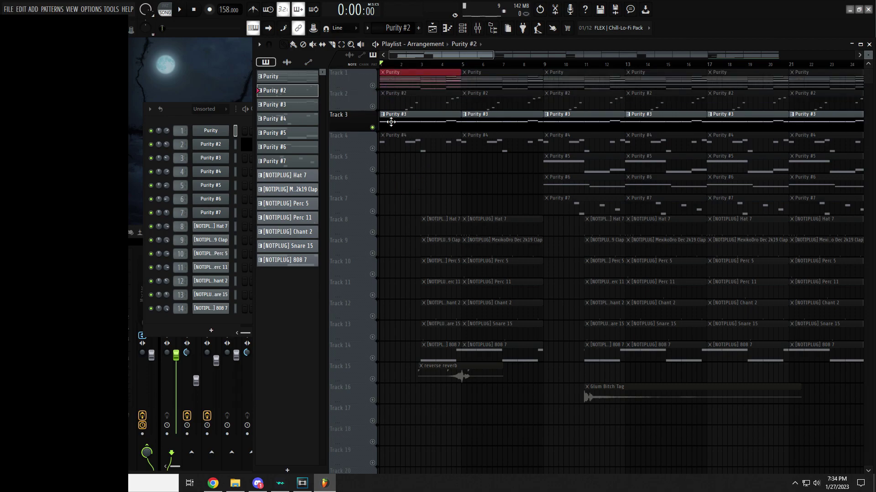
key("space")
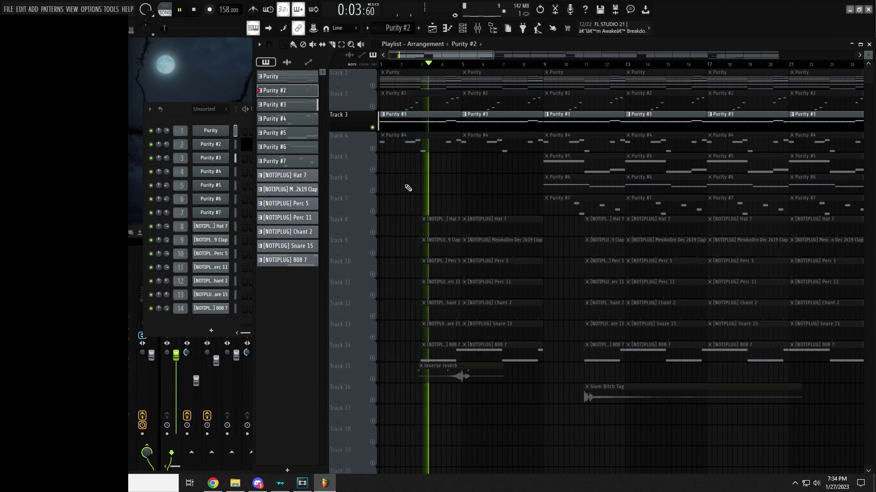
key("space")
Step: Enable the Track 1 chords alongside Track 3 and listen to how they fit together
left_click(372, 85)
scroll(395, 180, "up", 2)
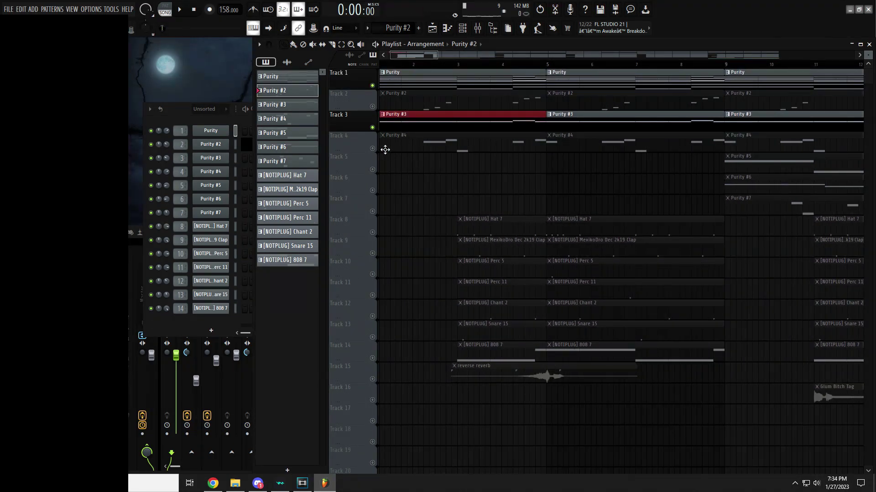
scroll(386, 149, "down", 3)
key("space")
scroll(362, 155, "up", 3)
key("space")
scroll(379, 170, "down", 3)
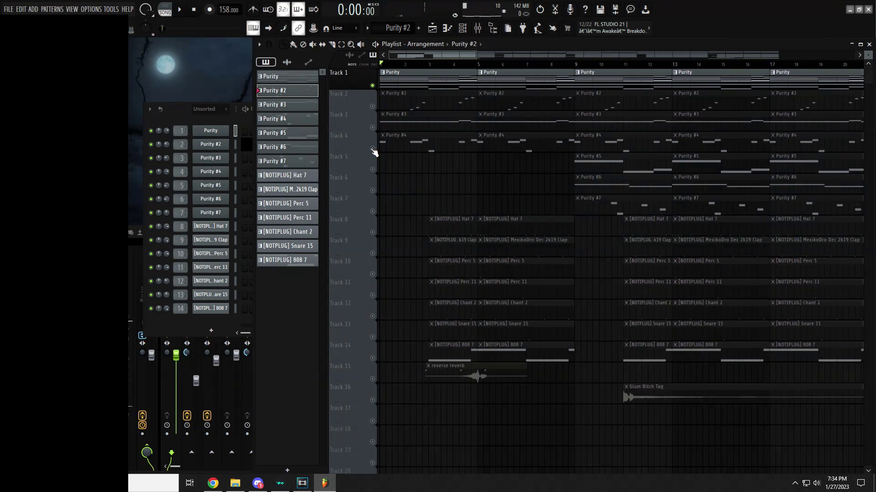
Step: Solo Track 4 and listen to its Purity #4 melody from the start of the song
right_click(372, 148)
scroll(368, 182, "up", 3)
scroll(368, 182, "down", 3)
scroll(360, 182, "down", 5)
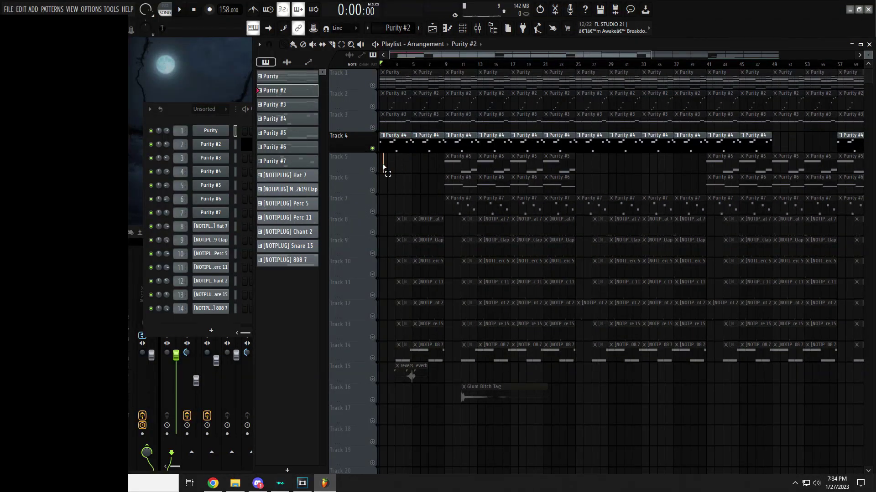
scroll(340, 178, "up", 2)
key("space")
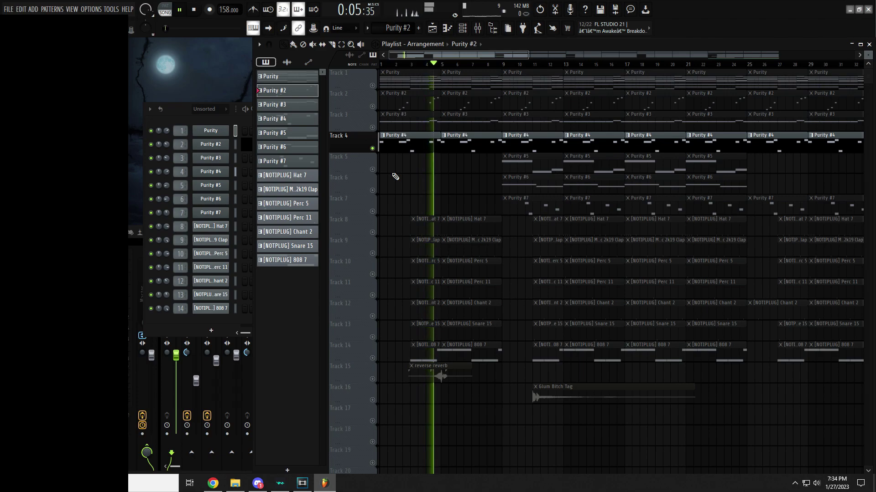
Step: Keep listening to the soloed Purity #4 melody from the start of the song past bar 5, and stop playback
scroll(510, 183, "down", 3)
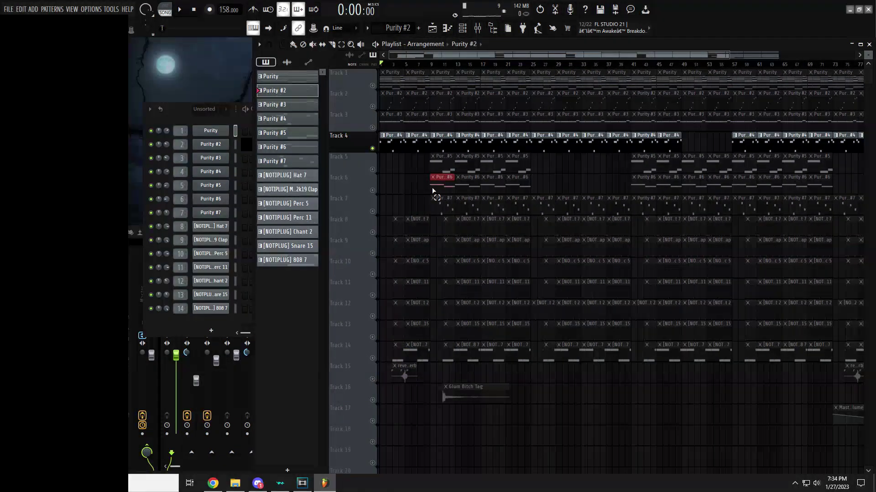
scroll(415, 172, "up", 6)
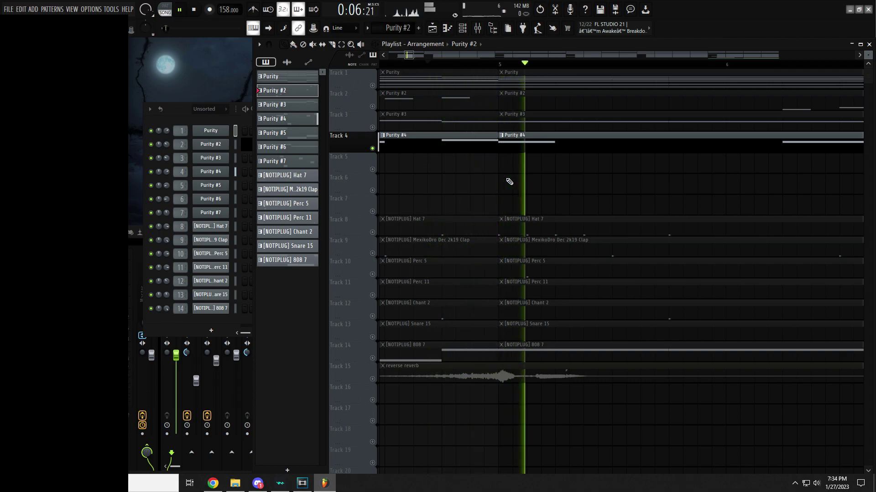
scroll(486, 148, "down", 3)
key("space")
Step: Enable the Track 1 chords alongside Track 4 and listen to the two parts together
left_click(365, 75)
scroll(516, 186, "down", 2)
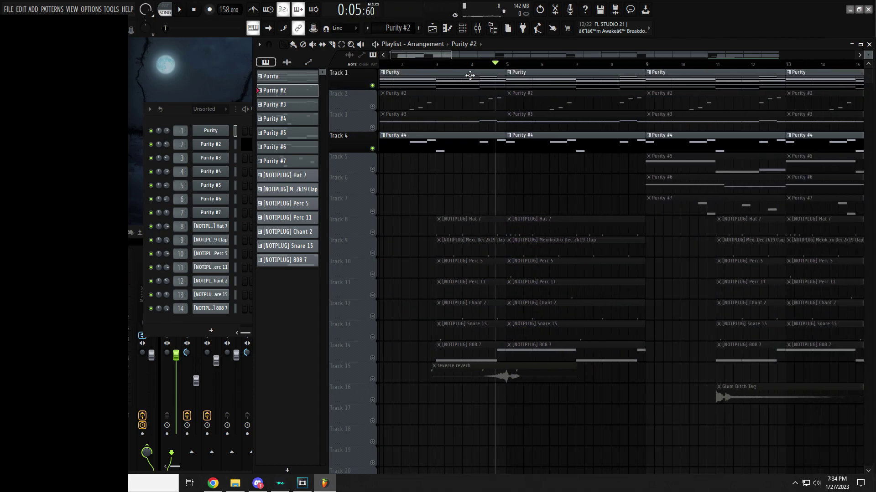
key("space")
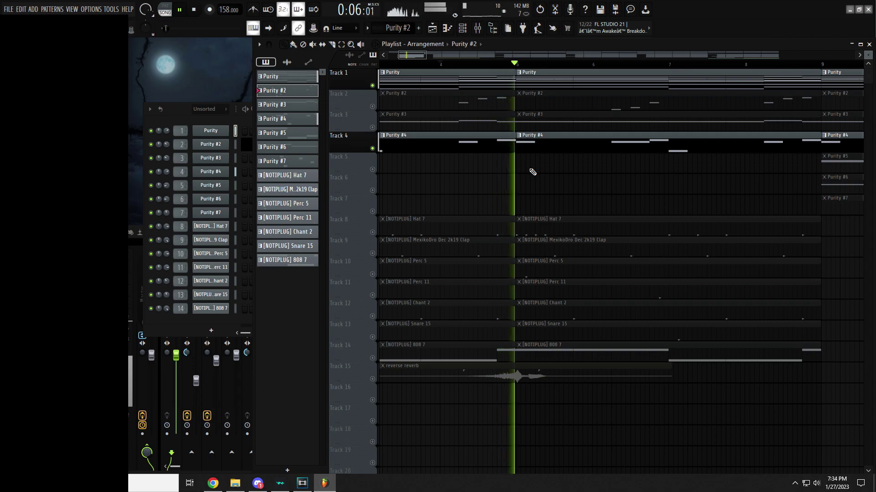
scroll(531, 174, "down", 1)
scroll(524, 172, "down", 2)
left_click(475, 152)
key("space")
key("space")
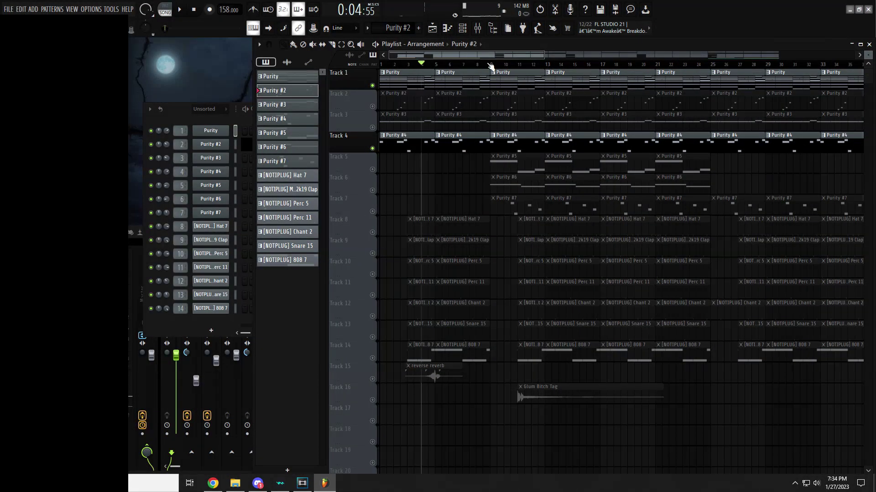
Step: Solo Track 5 and listen to its Purity #5 part from bar 9
scroll(447, 150, "down", 3)
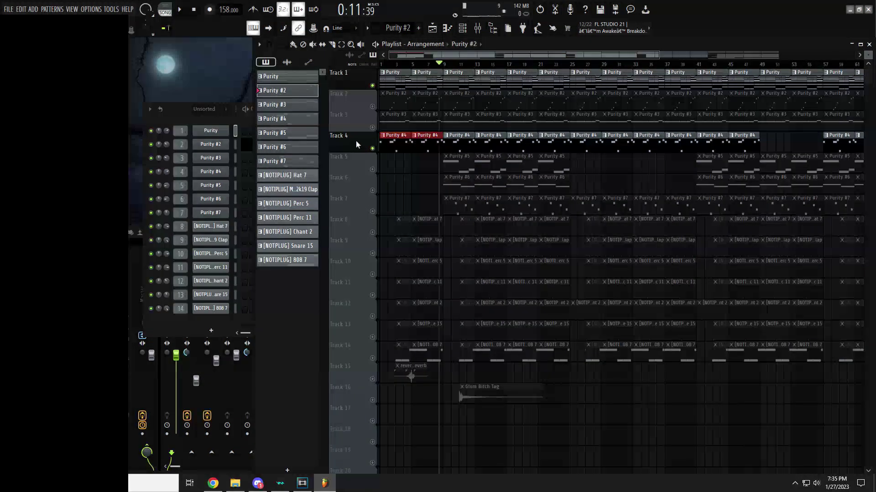
scroll(419, 181, "down", 1)
scroll(416, 182, "up", 3)
right_click(372, 170)
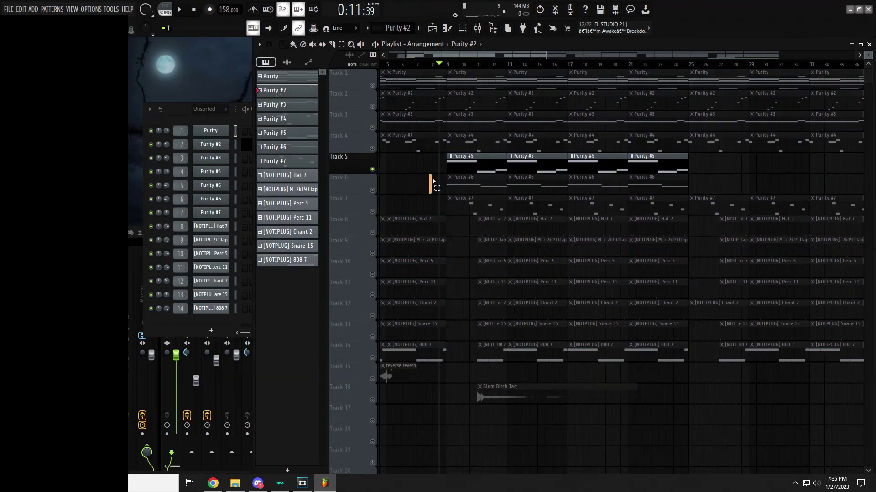
scroll(439, 183, "up", 3)
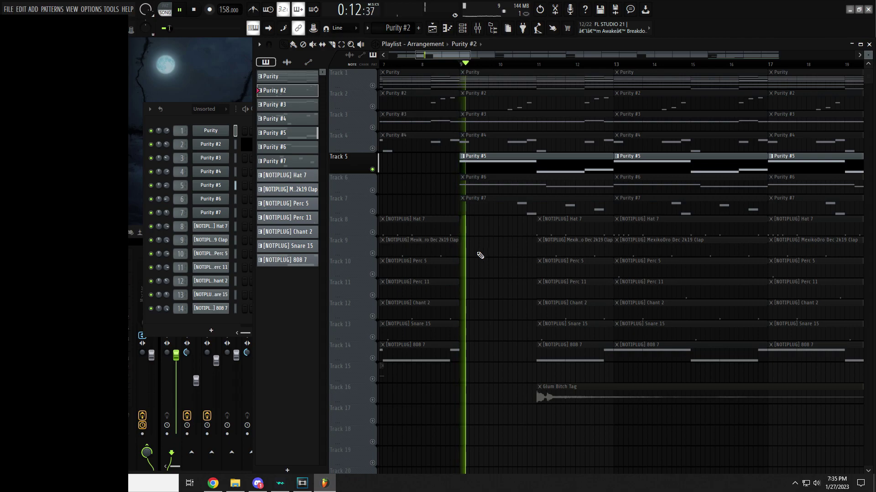
scroll(487, 240, "down", 1)
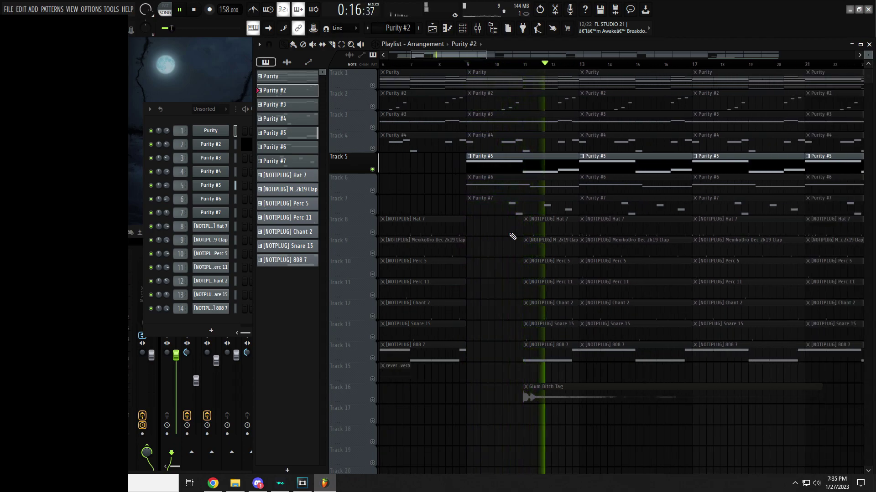
key("space")
Step: Solo Track 6 and Track 7 in turn and listen to their Purity #6 and Purity #7 parts from bar 9
right_click(373, 190)
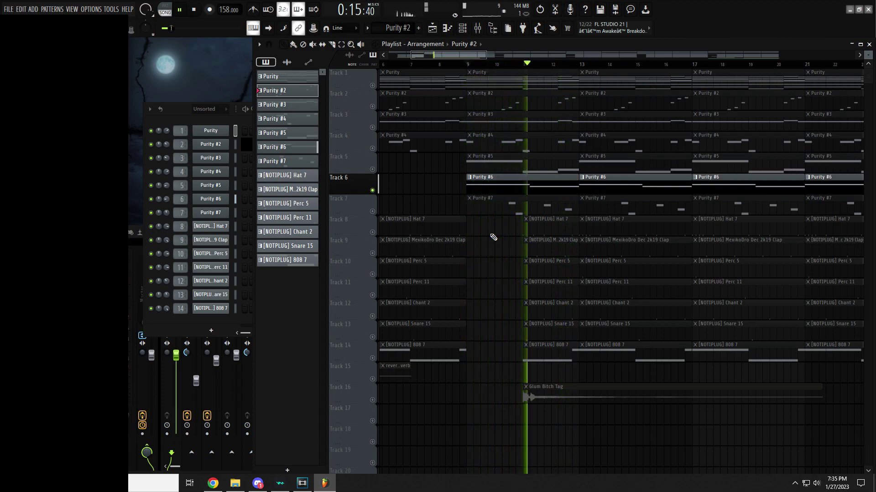
left_click(372, 212, "ctrl")
scroll(502, 239, "up", 2)
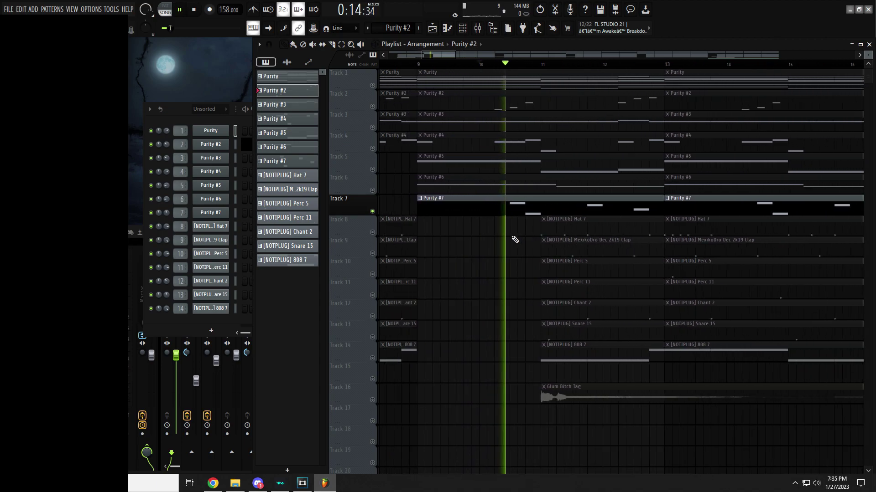
scroll(515, 240, "down", 2)
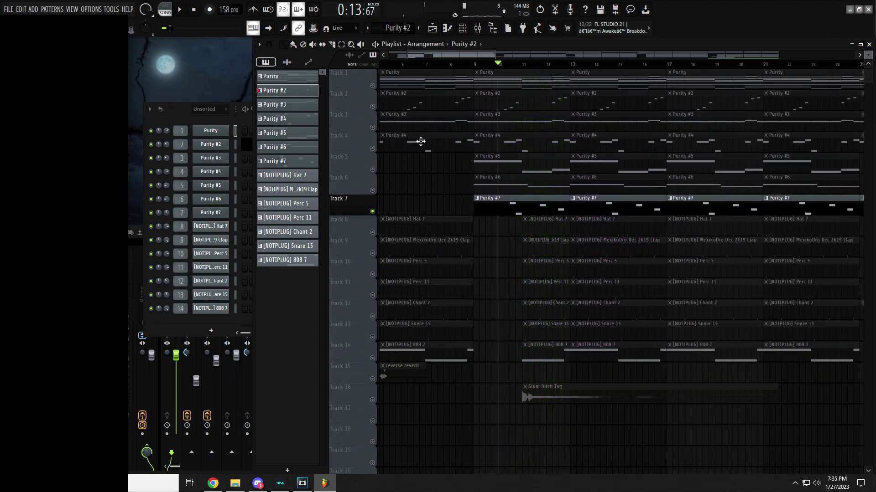
Step: Enable Tracks 1 to 7 together and listen to all the Purity layers combined from bar 9
left_click_drag(375, 206, 372, 86)
key("space")
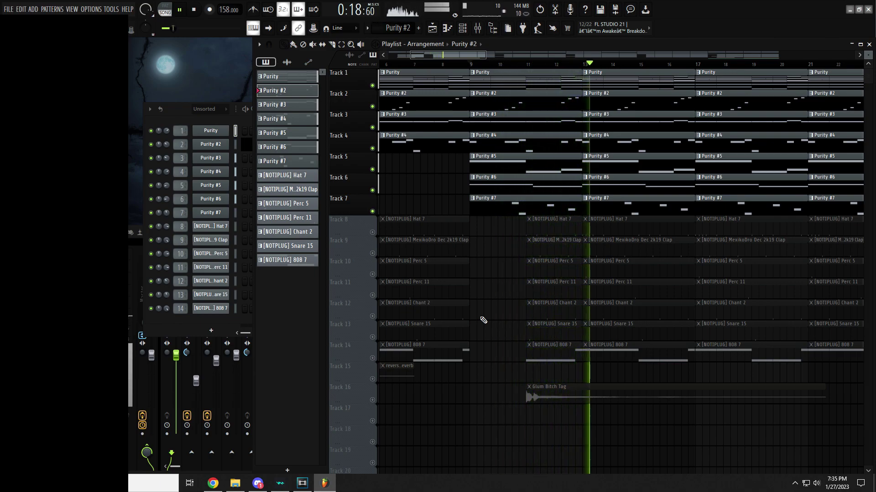
scroll(483, 321, "down", 3)
scroll(481, 273, "up", 3)
Step: Highlight the Purity clips across Tracks 1 to 7 and clear the selection to show the full melody section
left_click_drag(560, 209, 519, 78)
left_click(481, 255, "ctrl")
scroll(483, 253, "down", 3)
scroll(486, 256, "down", 1)
left_click_drag(514, 211, 488, 73)
left_click(441, 172, "ctrl")
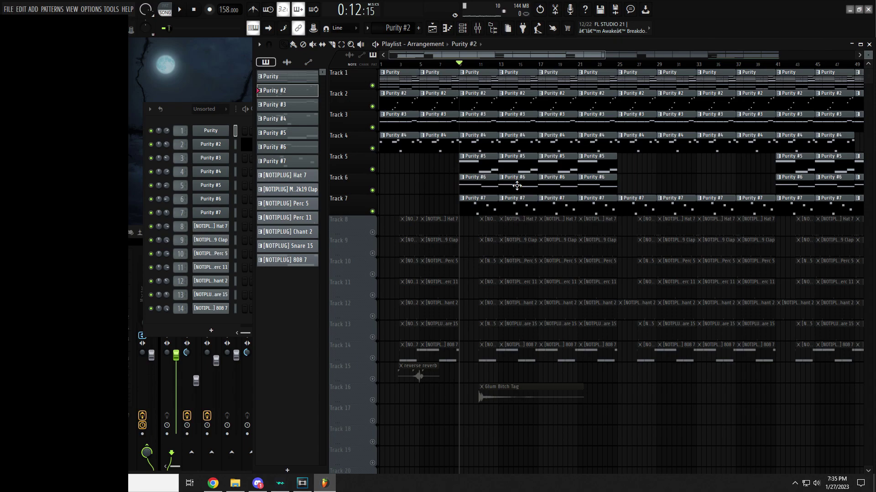
Step: Highlight the first two Purity #5 and Purity #6 clips from bar 9 and examine where these layers play
left_click_drag(507, 115, 507, 115)
left_click_drag(480, 154, 514, 187)
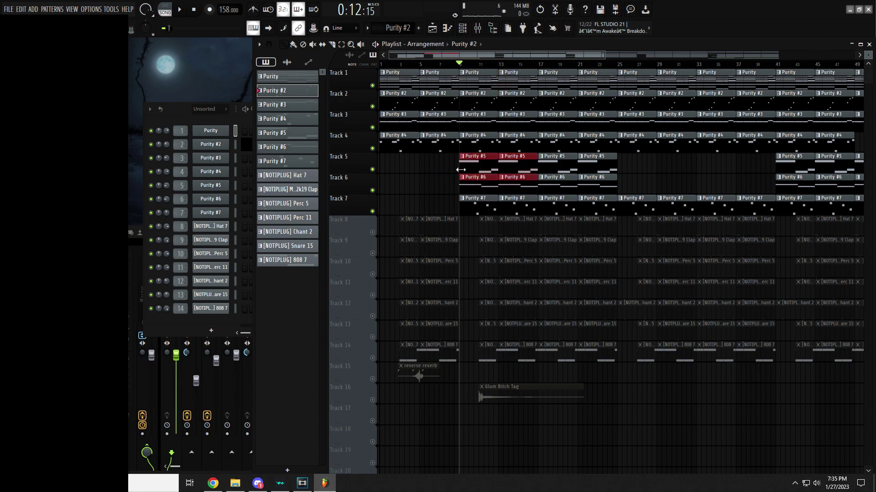
scroll(459, 184, "up", 2)
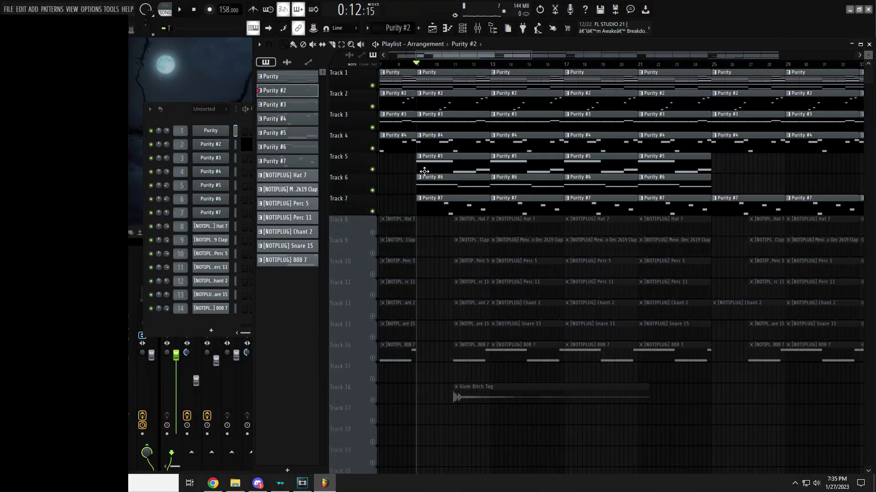
scroll(481, 209, "down", 3)
scroll(508, 206, "up", 2)
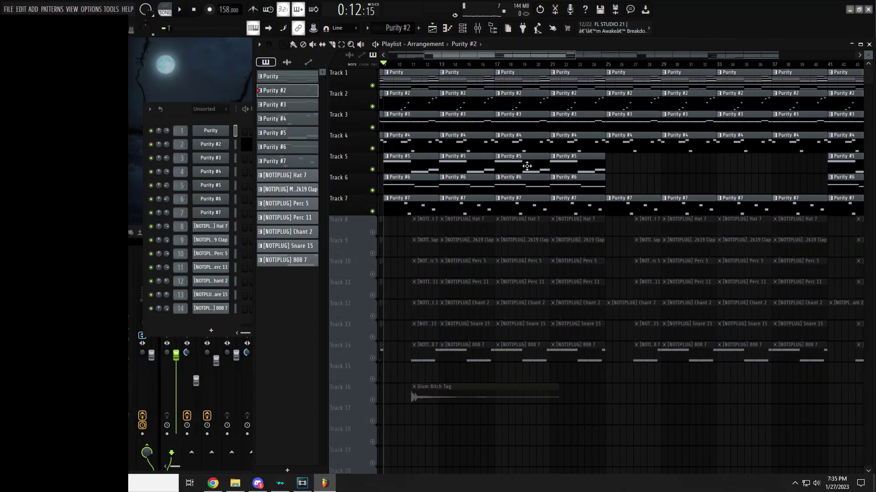
Step: Solo Track 8 and enable Tracks 9 to 14 to isolate the drum and 808 layers
right_click(372, 232)
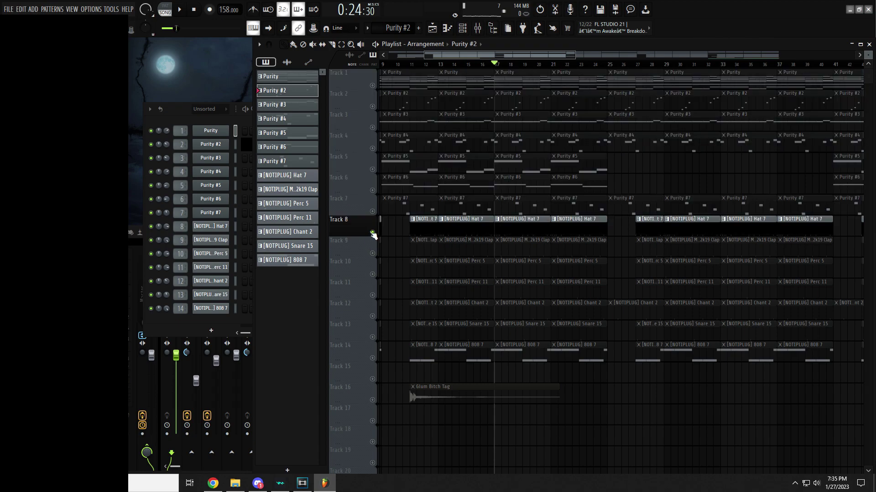
left_click(372, 253)
left_click(372, 274)
left_click(372, 295)
left_click_drag(376, 313, 375, 363)
Step: Examine the drum and 808 clips on Tracks 8 to 14 from bar 17 onward, highlighting and deselecting them
scroll(545, 385, "up", 2)
left_click_drag(583, 361, 506, 240)
left_click(592, 371)
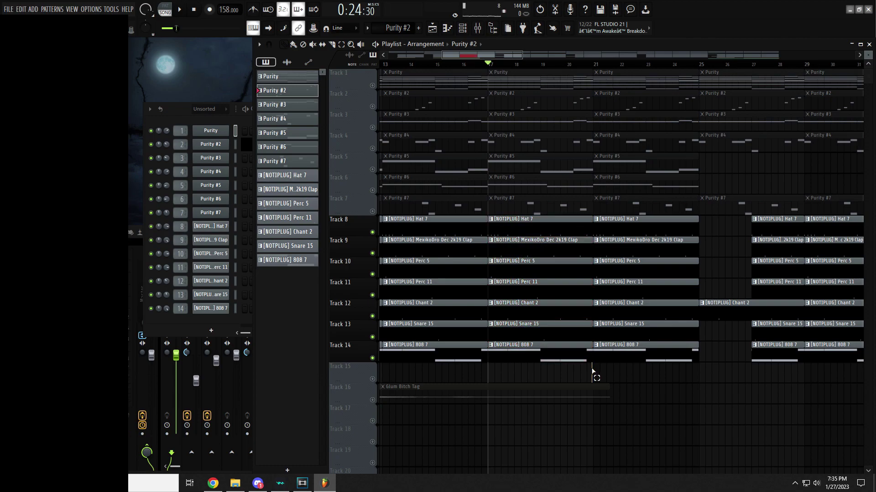
left_click_drag(616, 351, 591, 370)
left_click(560, 371, "ctrl")
scroll(578, 361, "down", 1)
scroll(593, 365, "up", 1)
left_click(590, 371)
scroll(633, 377, "down", 3)
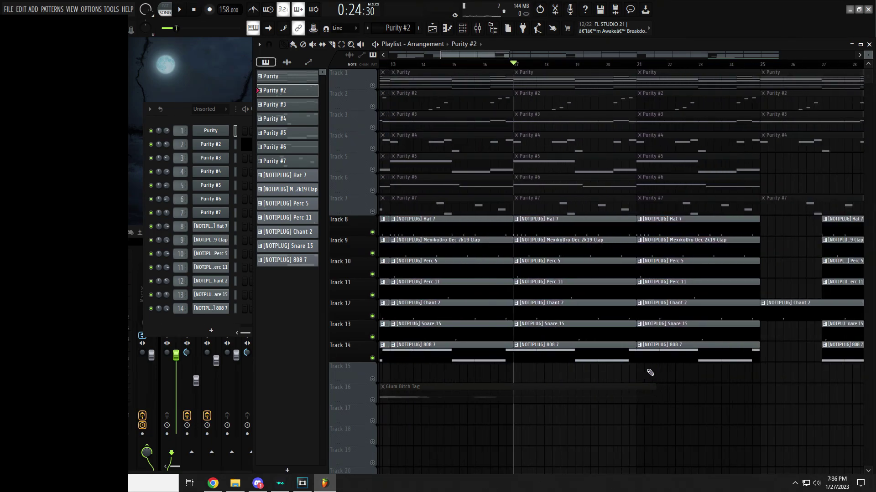
Step: Highlight the drum clips once more, clear the selection and listen to the isolated drums and 808 from bar 17
scroll(652, 372, "up", 3)
scroll(619, 368, "down", 2)
left_click_drag(671, 380, 586, 232)
left_click(548, 375, "ctrl")
scroll(547, 376, "down", 4)
scroll(529, 371, "up", 4)
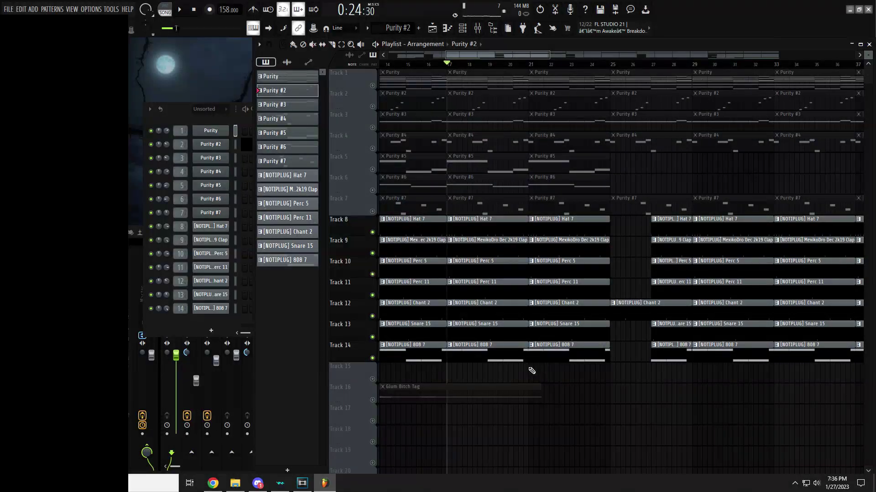
key("space")
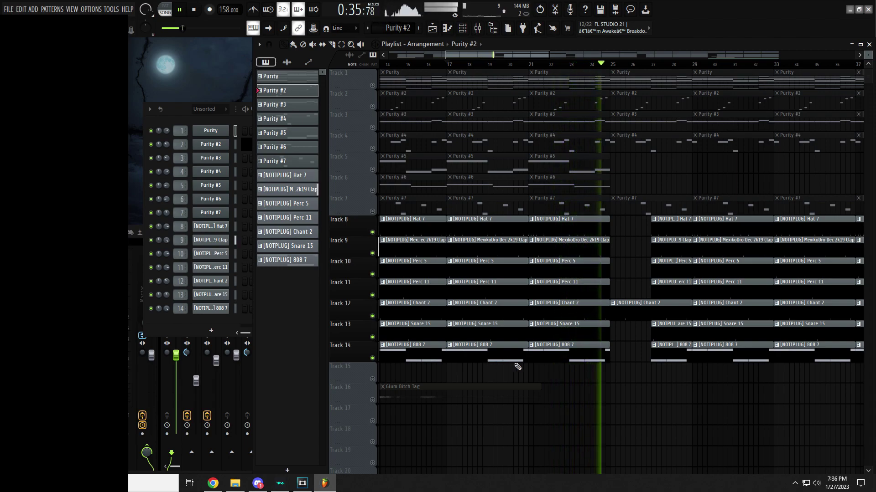
Step: Mute the Track 8 hats, solo the Track 9 clap and listen to it from bar 17
scroll(501, 359, "up", 2)
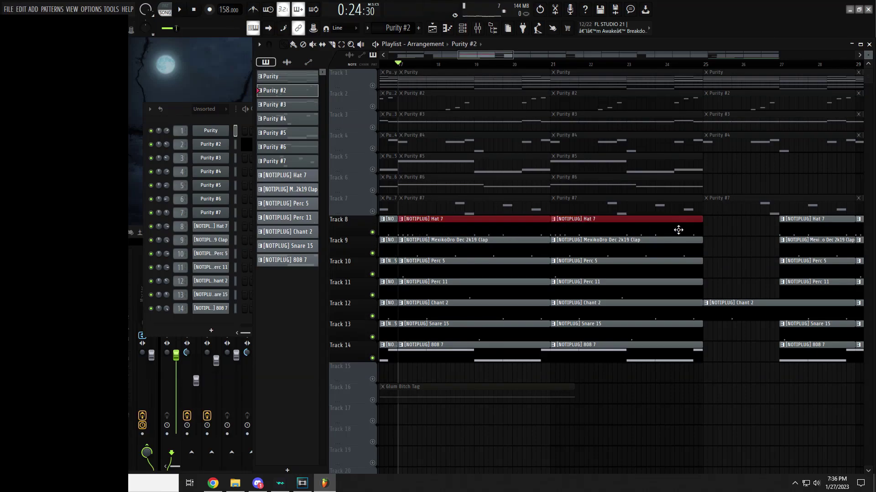
left_click(373, 233)
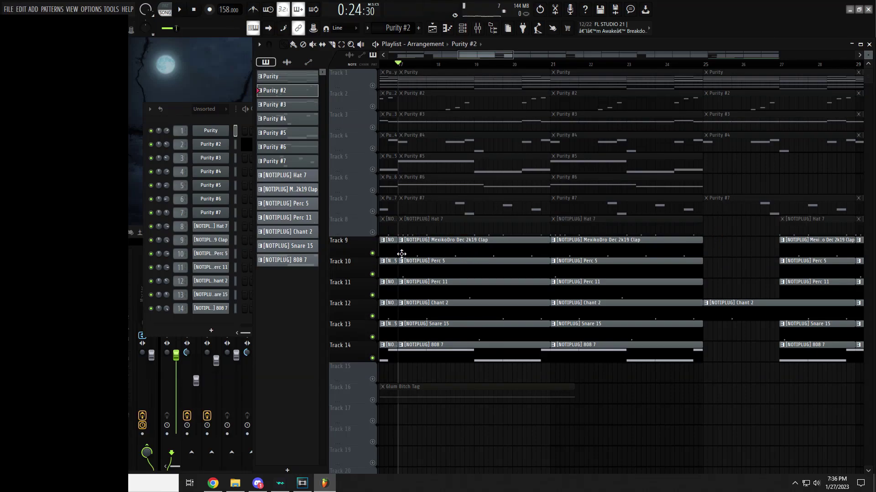
right_click(372, 253)
key("space")
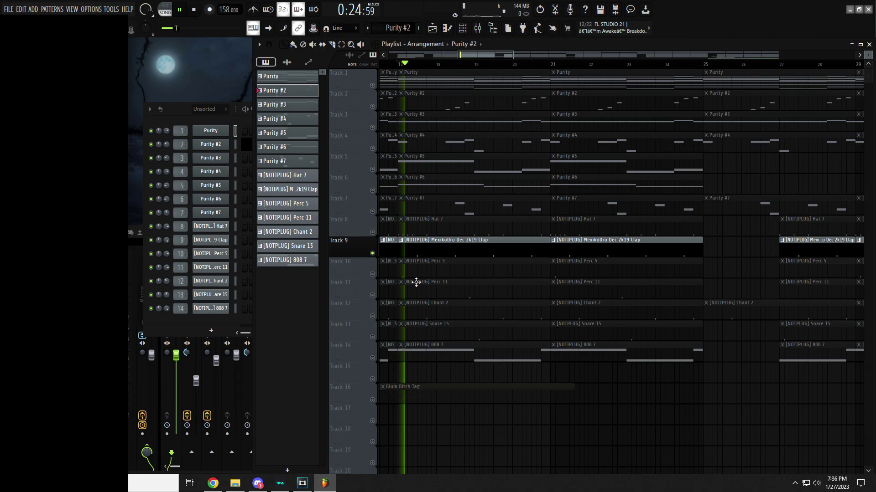
key("space")
Step: Solo Track 10 and listen to its Perc 5 pattern from bar 17
right_click(372, 274)
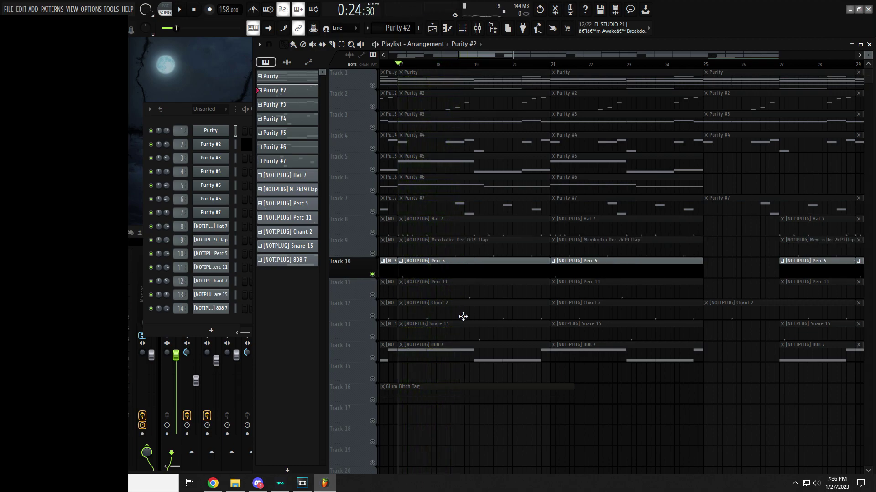
key("space")
scroll(438, 285, "down", 2)
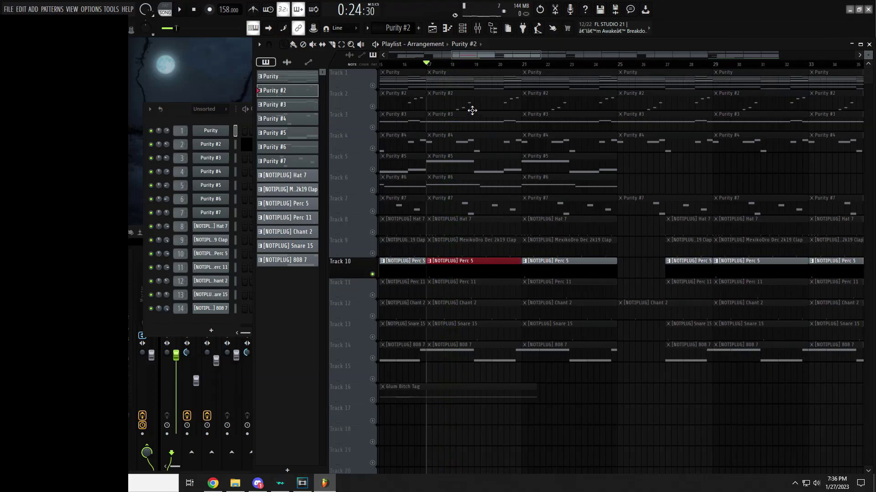
Step: Solo Track 11 and listen to its Perc 11 pattern from bar 17
right_click(372, 295)
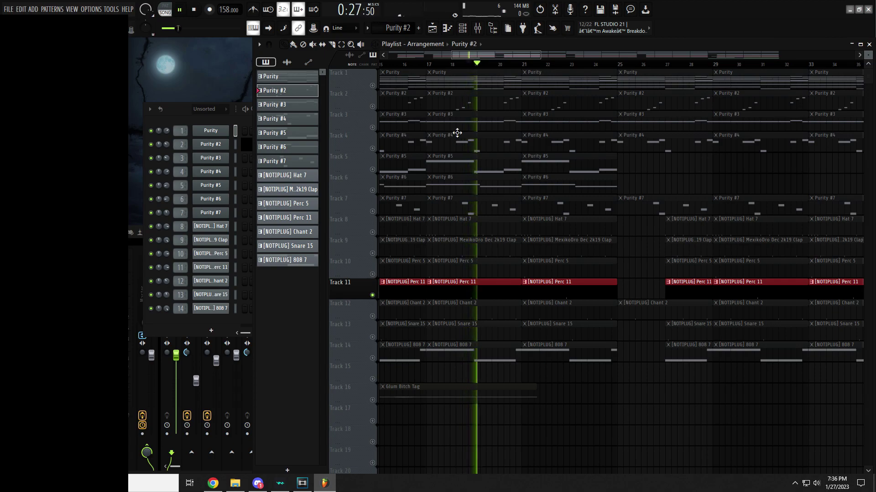
scroll(442, 246, "up", 2)
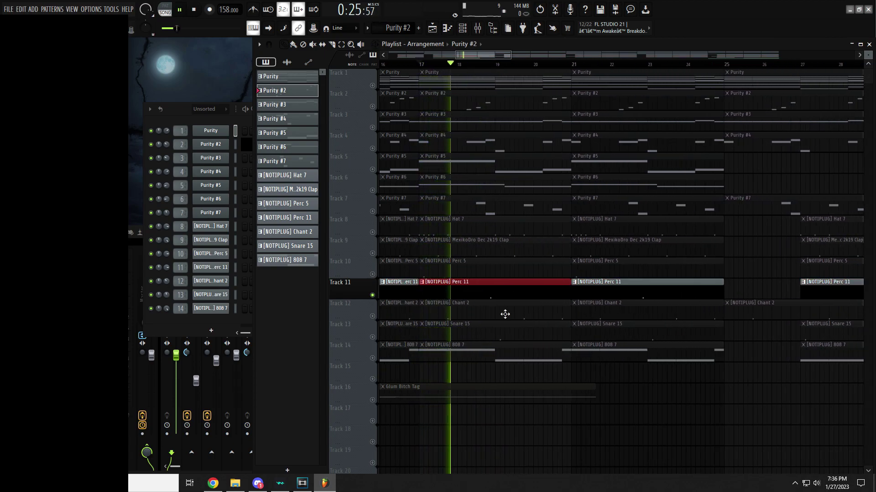
scroll(506, 301, "down", 3)
scroll(492, 289, "up", 3)
scroll(443, 298, "down", 4)
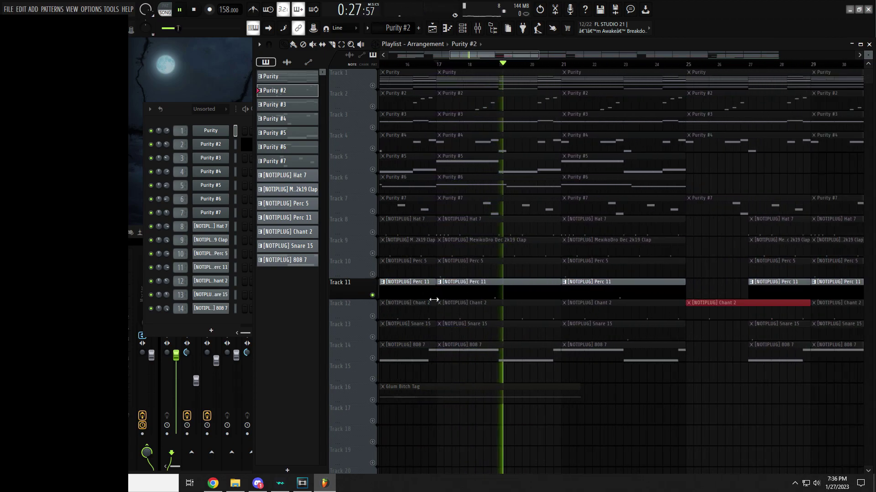
Step: Solo Track 12 and listen to its Chant 2 pattern from bar 17
left_click(374, 318)
key("space")
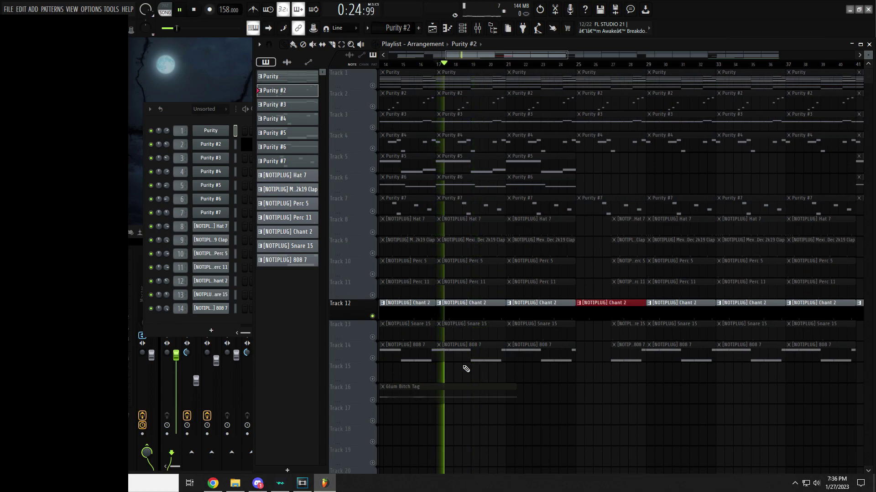
scroll(463, 365, "up", 5)
left_click(493, 316)
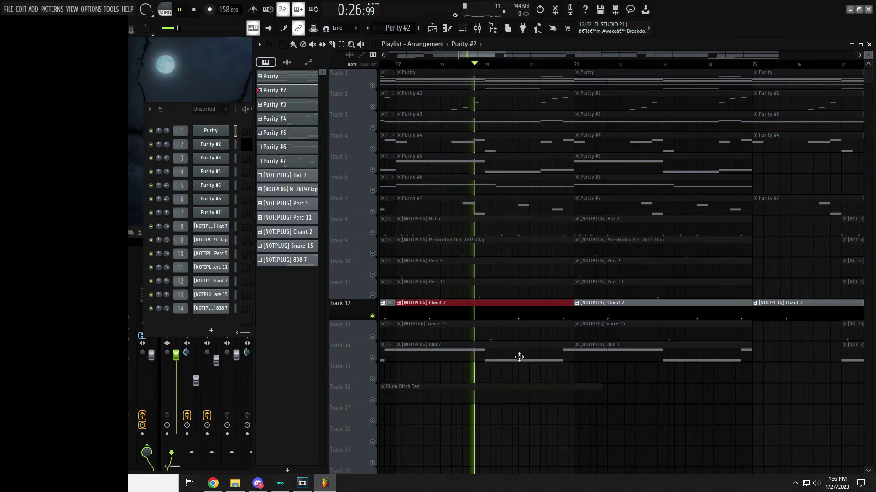
scroll(505, 361, "down", 3)
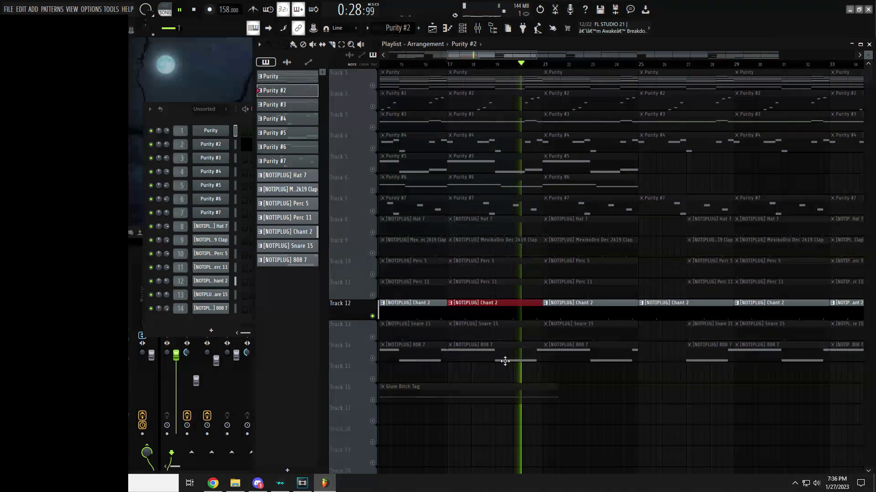
key("space")
Step: Browse the patterns in the channel rack up to 808 7, and listen to the soloed Track 13 snare from bar 17
left_click(461, 30)
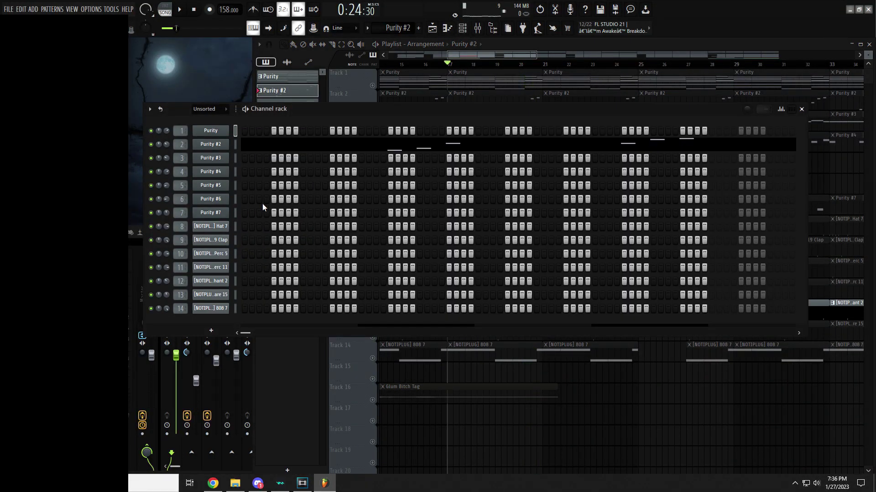
scroll(400, 32, "down", 9)
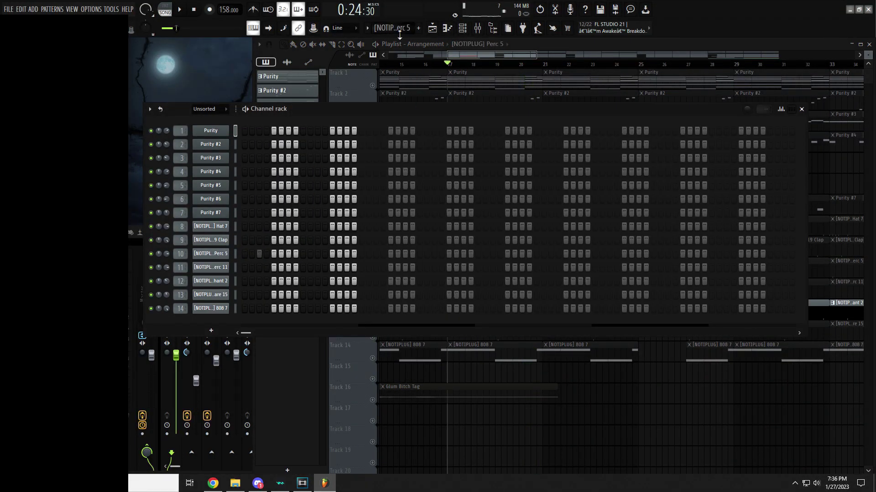
scroll(400, 32, "down", 1)
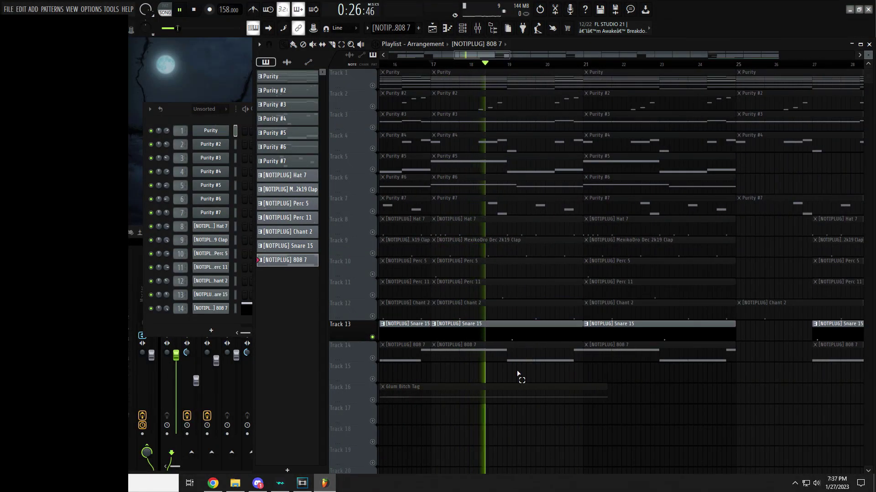
scroll(504, 367, "down", 2)
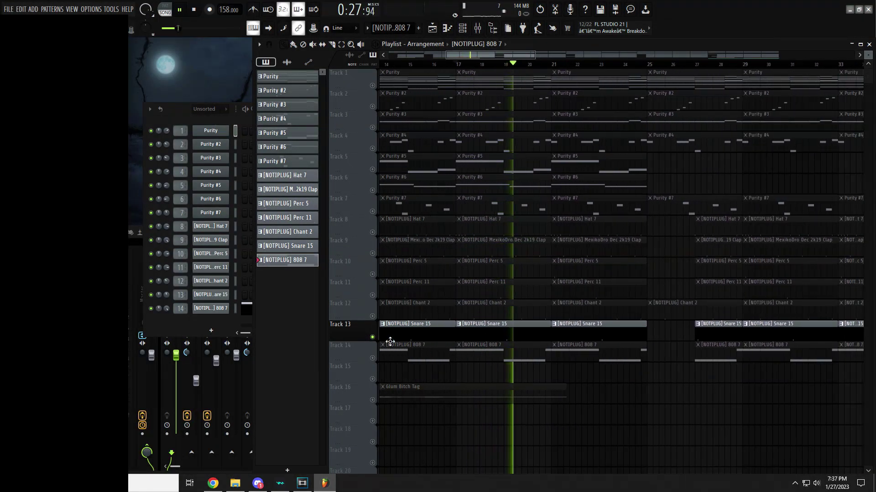
Step: Solo Track 14 and listen to its 808 7 pattern from bar 17
left_click(366, 352)
scroll(476, 362, "up", 2)
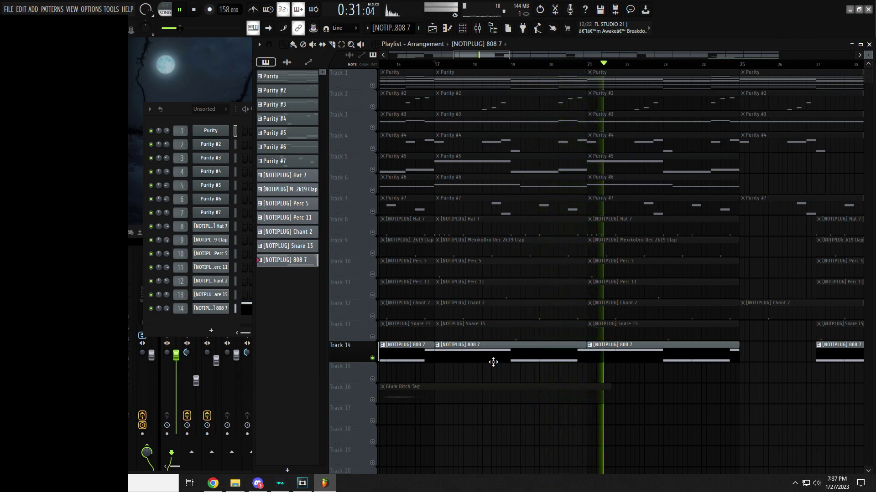
key("space")
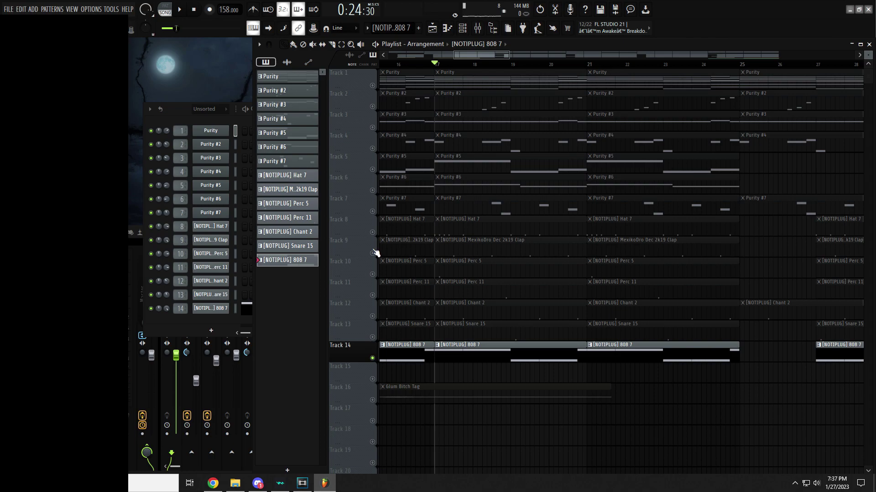
Step: Unmute Tracks 9 to 13 alongside the 808 on Track 14 and listen to them together from bar 17
left_click_drag(368, 329, 375, 254)
scroll(468, 300, "up", 2)
key("space")
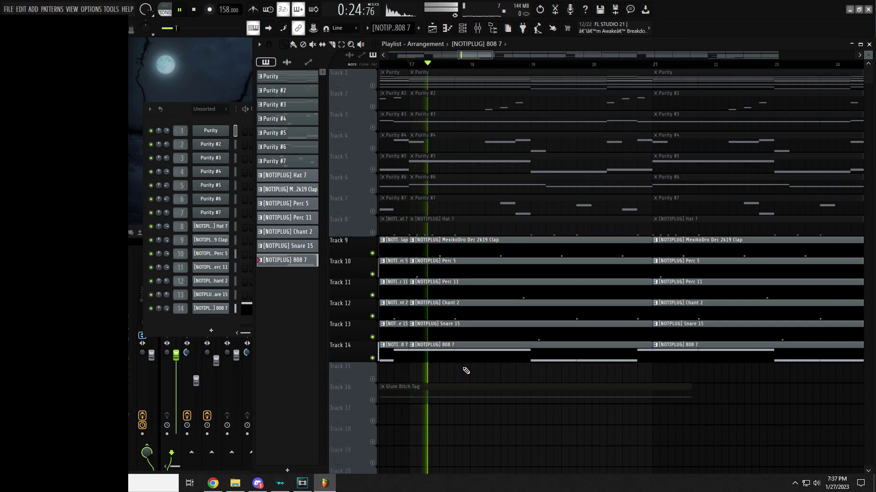
scroll(466, 370, "down", 2)
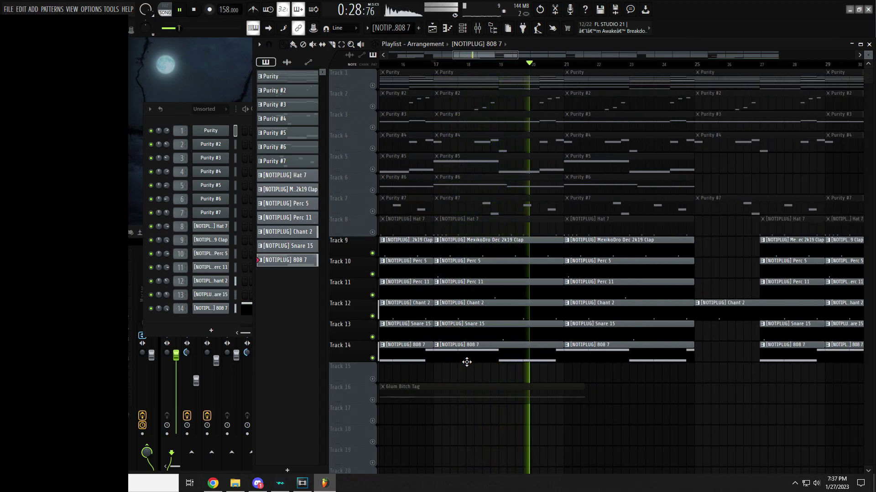
key("space")
Step: Unmute Tracks 1 to 7 and listen to the Purity layers with the drums, without the Track 8 hats, from bar 17
left_click(373, 211)
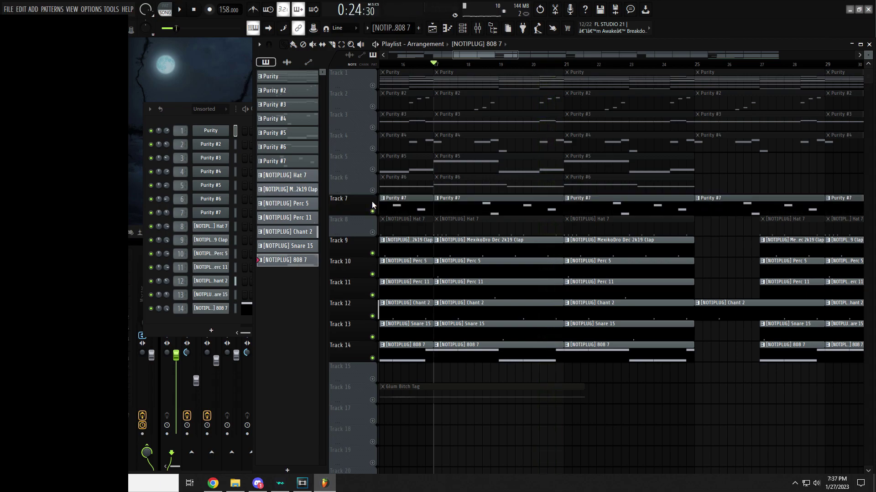
left_click(372, 190)
left_click(372, 169)
left_click(373, 148)
left_click(373, 127)
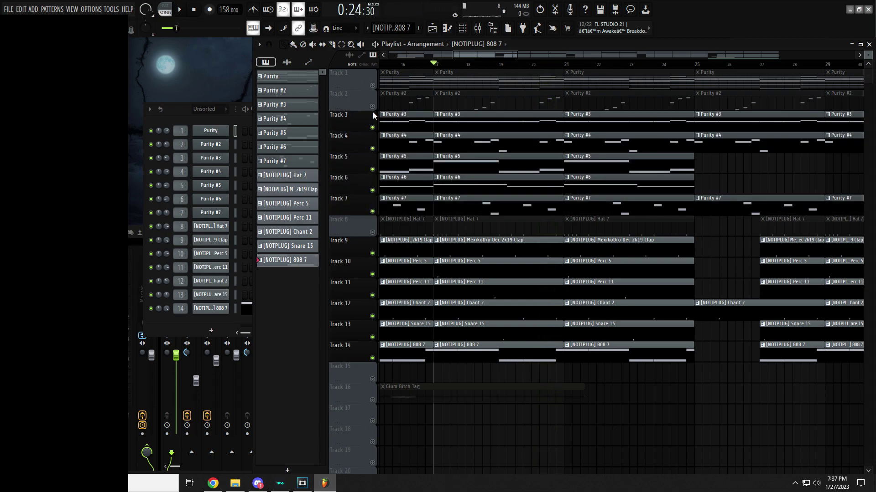
left_click(372, 106)
left_click(372, 85)
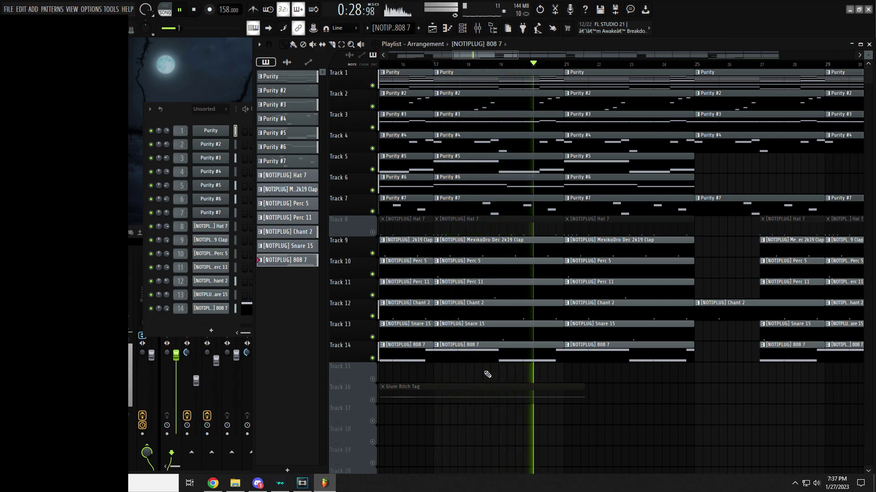
key("space")
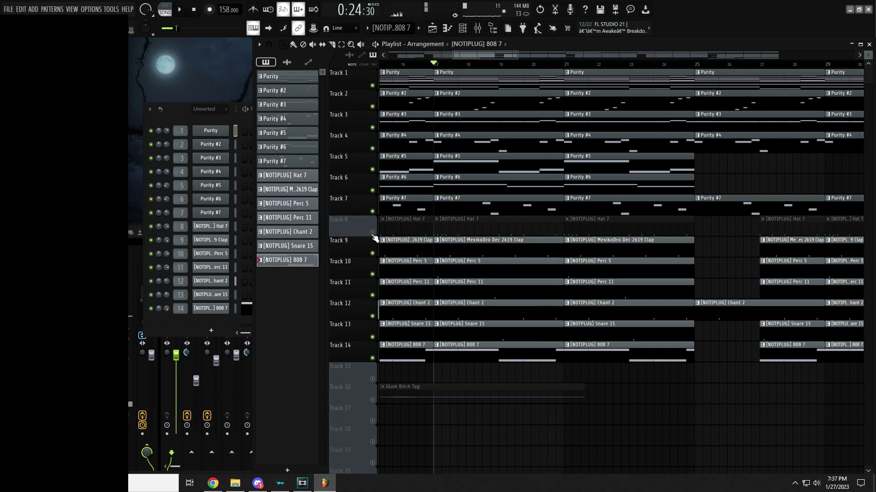
Step: Examine the muted Hat 7 clips on Track 8 and the drum clips around bars 17 to 21
scroll(451, 231, "up", 3)
left_click(451, 228)
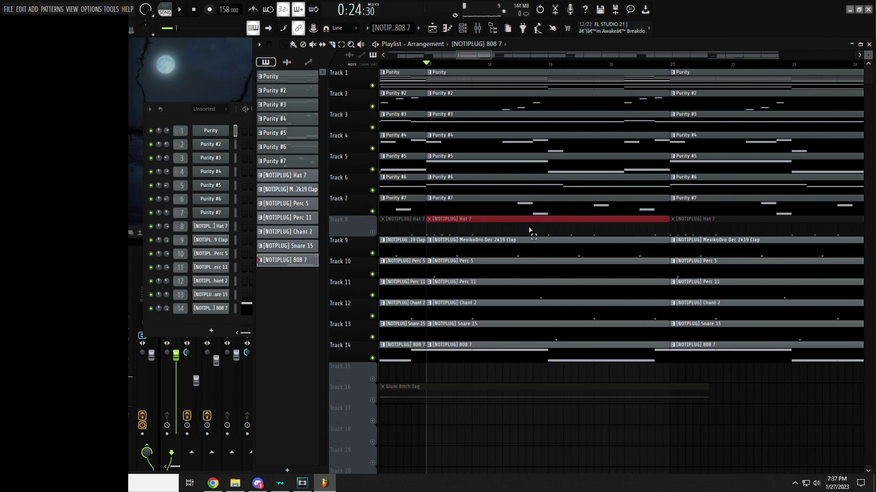
left_click(481, 380, "ctrl")
scroll(451, 374, "down", 3)
scroll(447, 374, "up", 3)
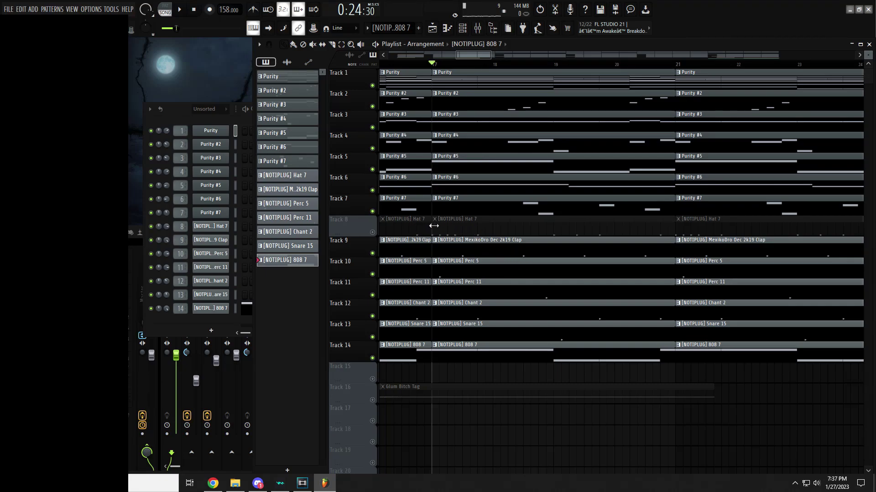
left_click(478, 229)
left_click(497, 372)
scroll(497, 354, "down", 1)
left_click(571, 219)
left_click(587, 380)
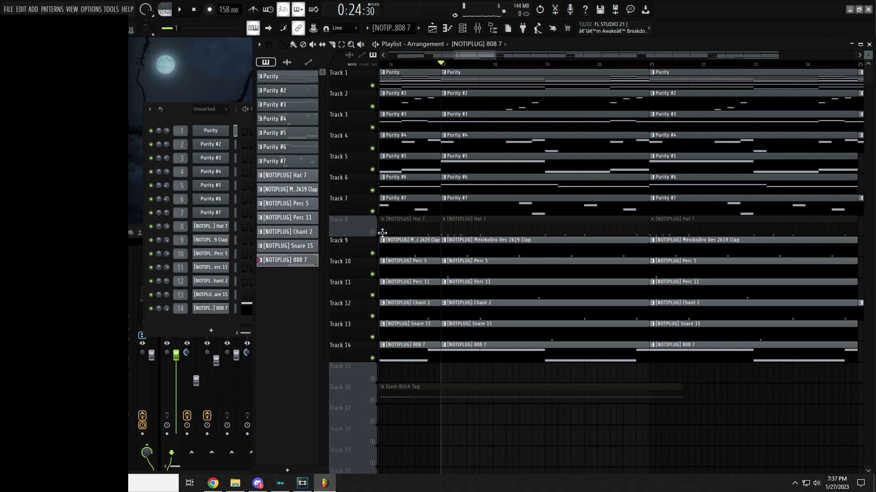
left_click(487, 228)
left_click(487, 367)
scroll(496, 244, "up", 3)
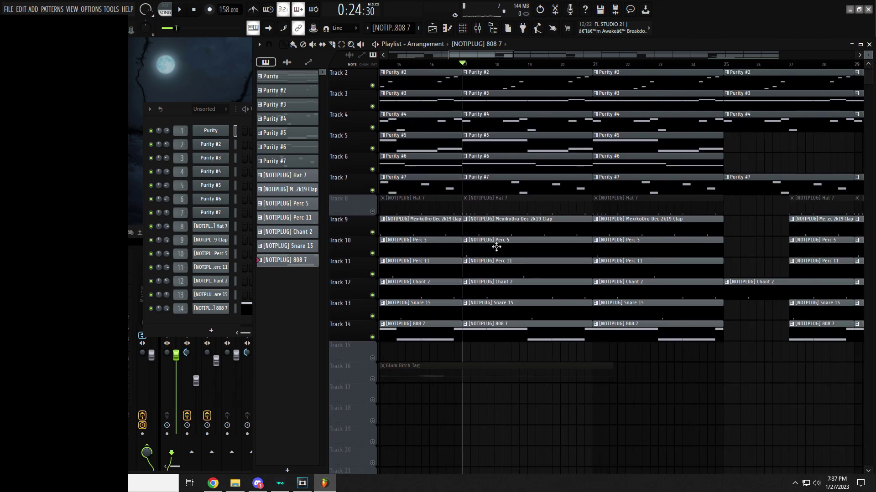
left_click(469, 228)
left_click(490, 369)
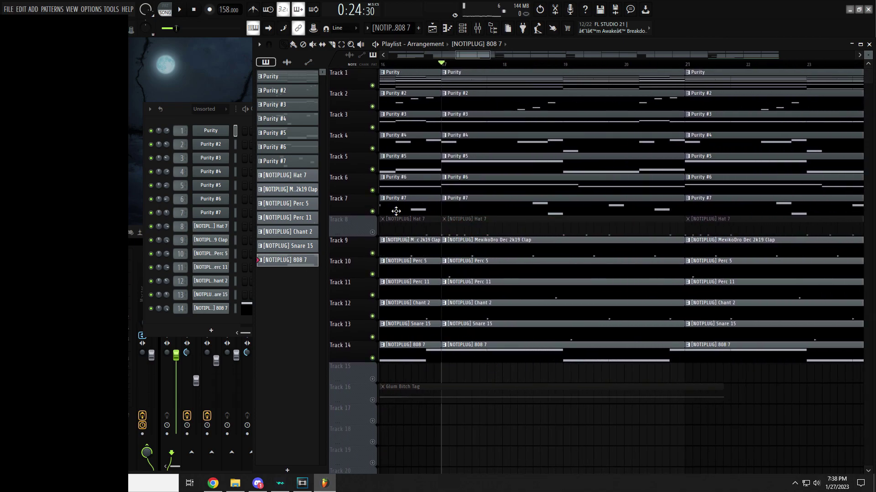
Step: Mute the melodic Purity layers on Tracks 1 to 7, leaving only Tracks 9 to 14 active
left_click_drag(378, 213, 375, 92)
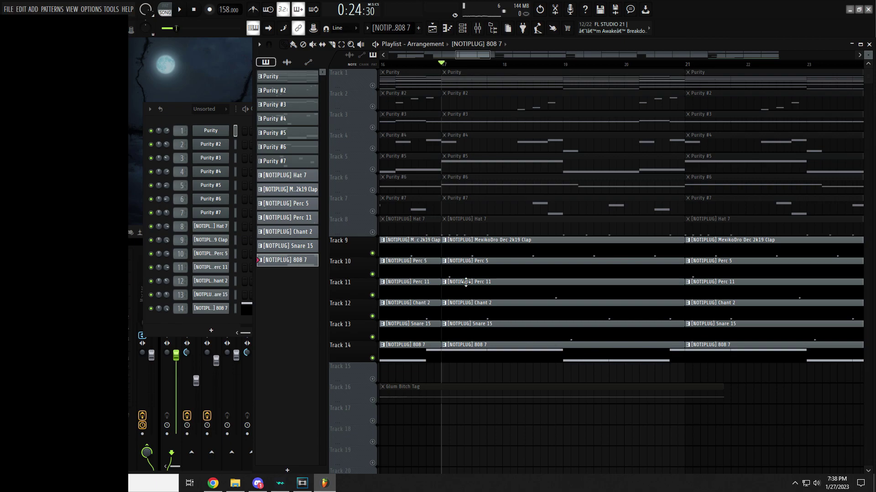
scroll(492, 255, "down", 3)
scroll(520, 361, "up", 3)
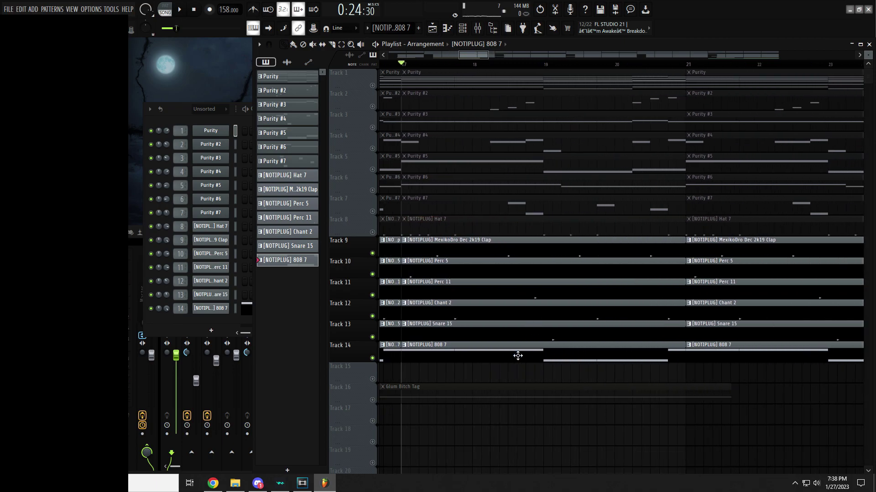
scroll(381, 239, "down", 3)
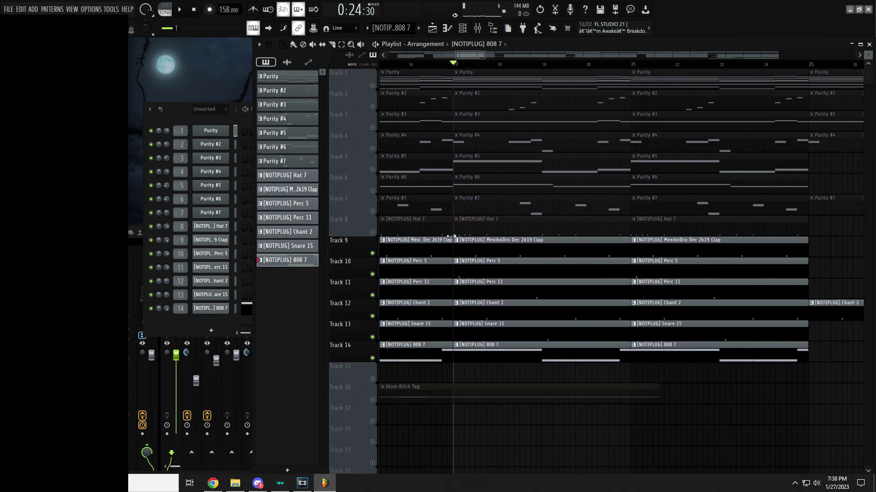
Step: Unmute the Track 8 hats and listen to the complete drum section on Tracks 8 to 14 from bar 17
left_click(372, 232)
left_click(546, 377, "ctrl")
scroll(545, 369, "up", 3)
left_click_drag(548, 362, 454, 243)
key("ctrl+d")
key("space")
scroll(480, 372, "down", 6)
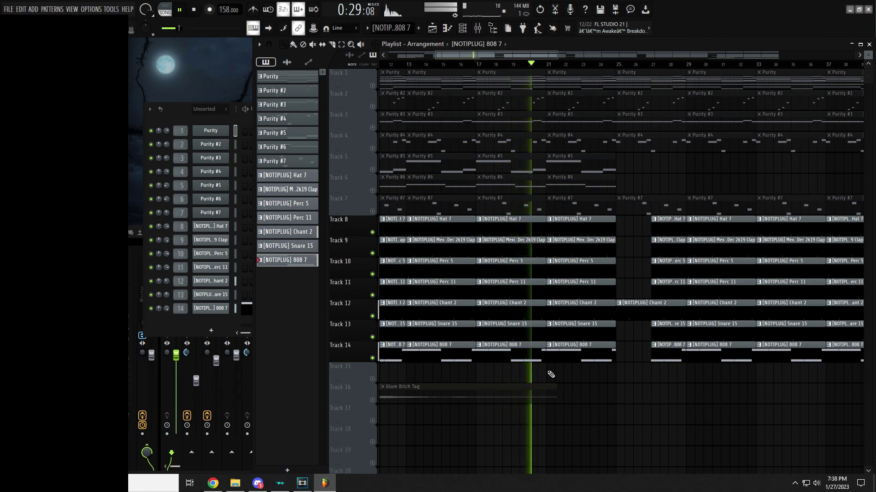
scroll(549, 373, "up", 2)
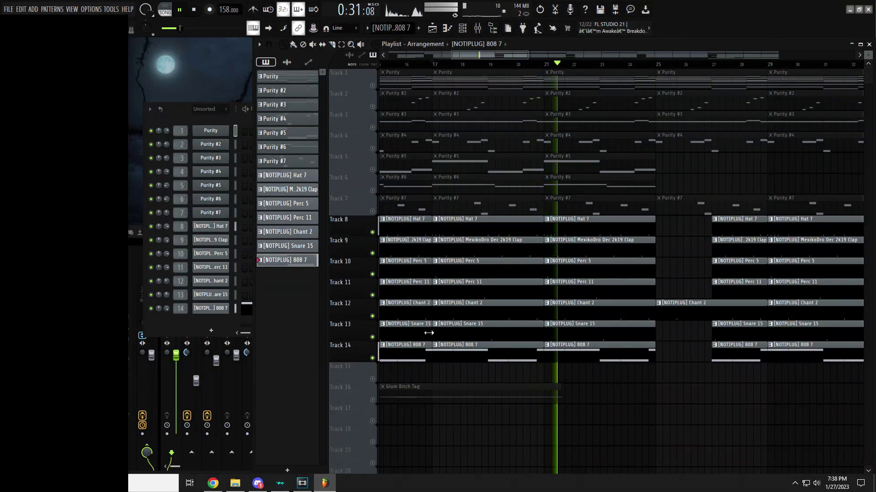
scroll(498, 333, "down", 2)
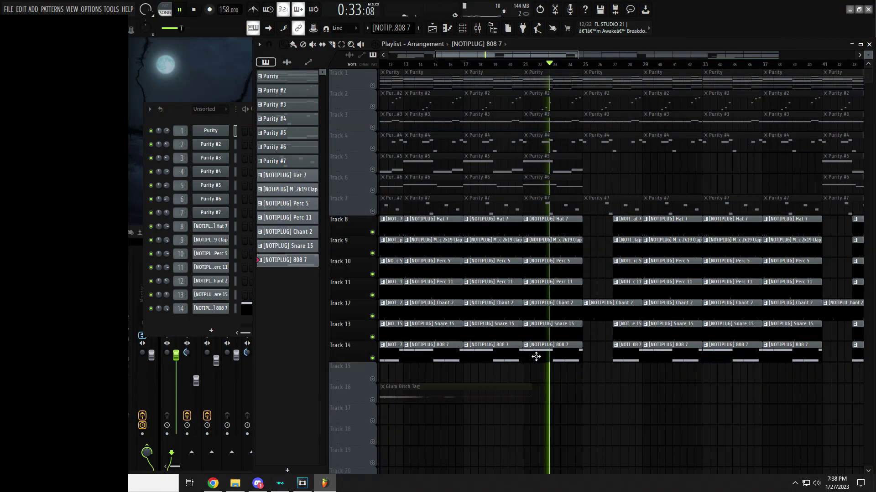
scroll(401, 361, "down", 4)
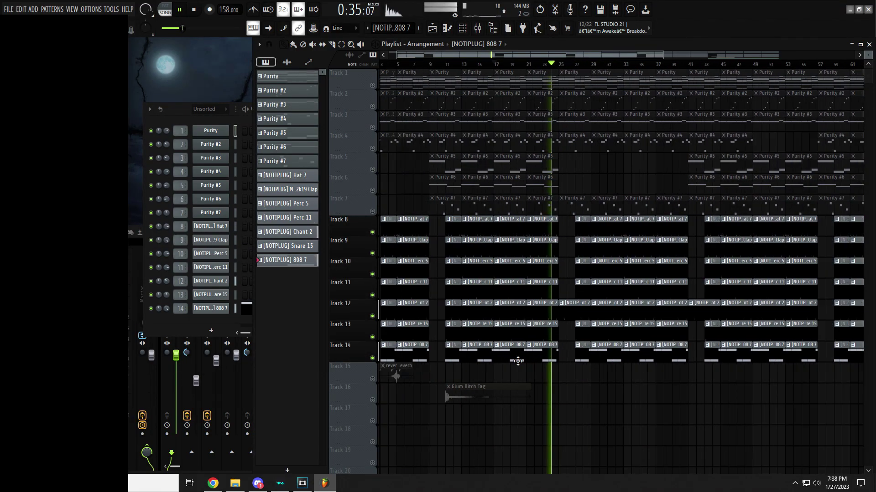
key("space")
Step: Unmute all playlist tracks and highlight the drum clips on Tracks 8 to 14 between bars 17 and 25
scroll(375, 361, "up", 3)
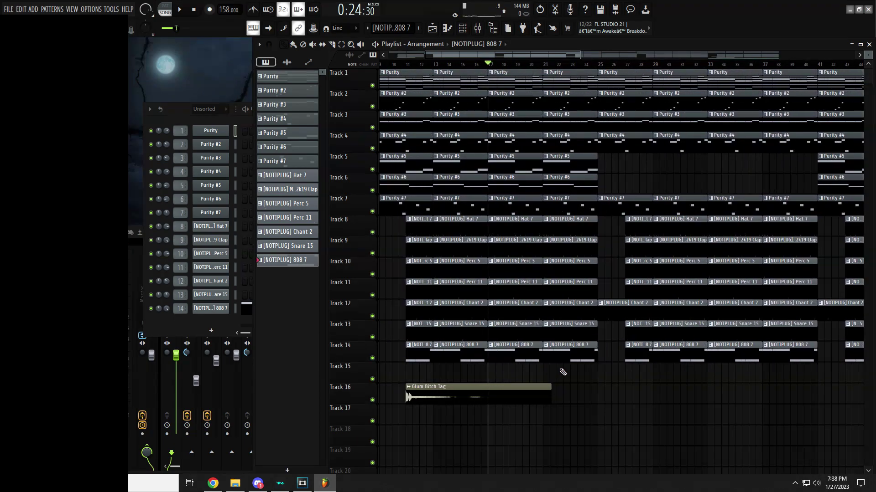
left_click_drag(561, 370, 522, 223)
scroll(570, 401, "up", 2)
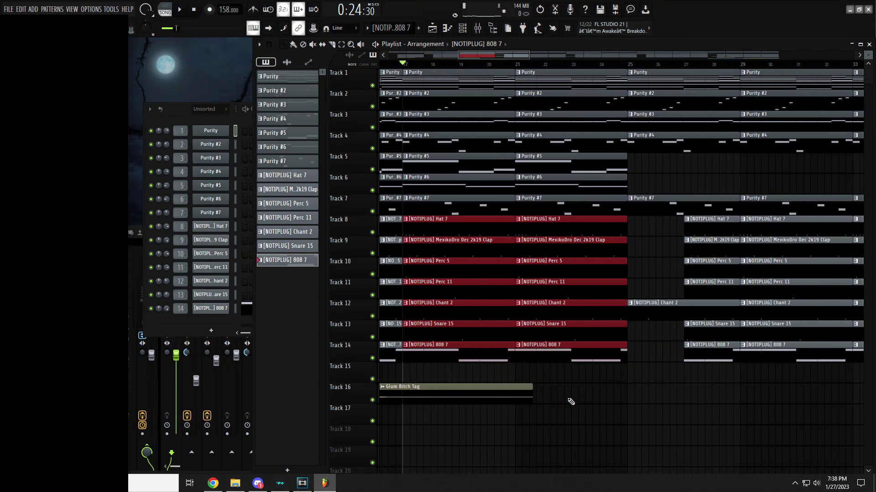
left_click(526, 376, "ctrl")
scroll(523, 374, "down", 2)
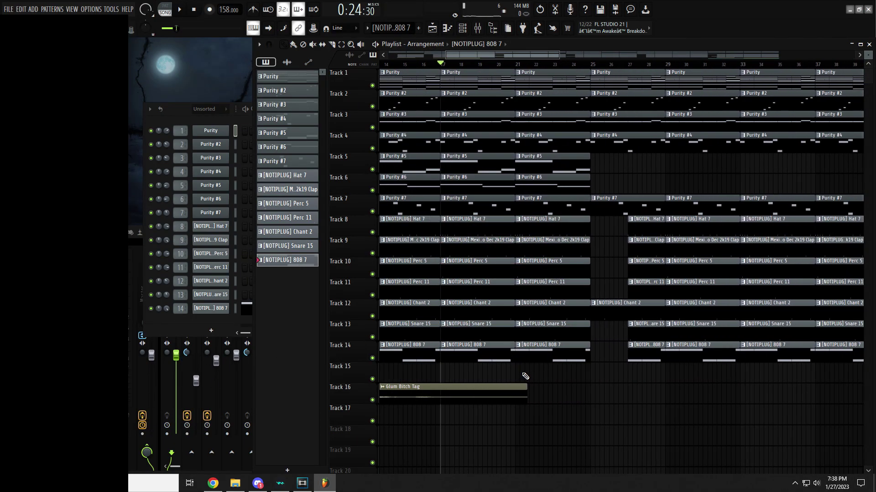
left_click_drag(557, 352, 529, 363)
left_click(600, 269)
left_click_drag(520, 331, 475, 233)
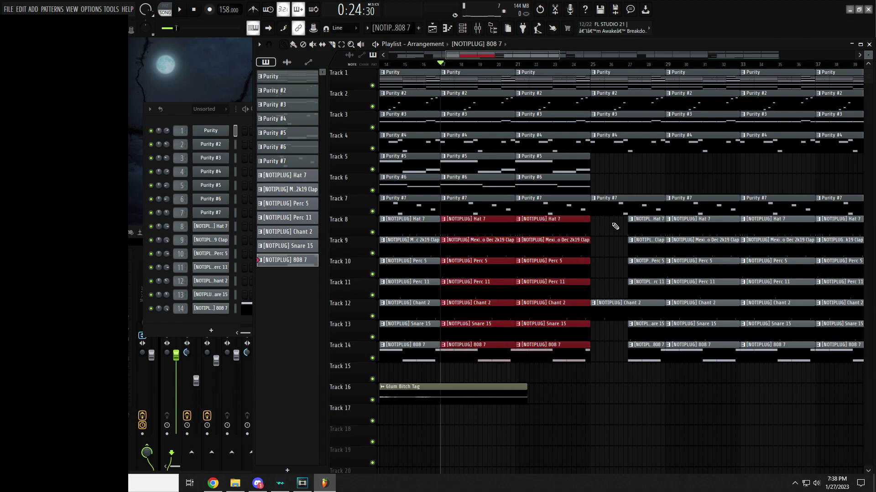
left_click(528, 374, "ctrl")
scroll(487, 371, "up", 3)
scroll(507, 372, "down", 4)
scroll(525, 369, "up", 2)
left_click_drag(525, 370, 468, 244)
left_click(521, 367, "ctrl")
scroll(504, 370, "down", 3)
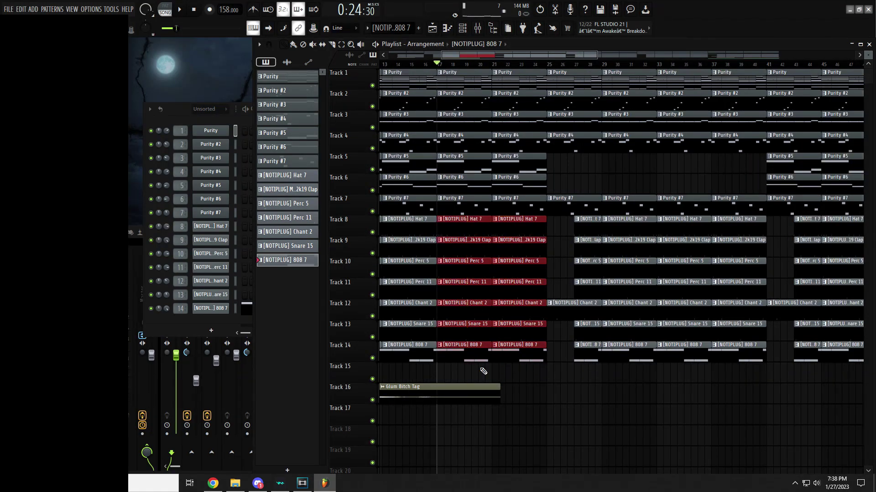
Step: Return to the start of the song and examine how the melody and drum clips enter in the opening bars
scroll(412, 372, "up", 2)
scroll(523, 349, "down", 6)
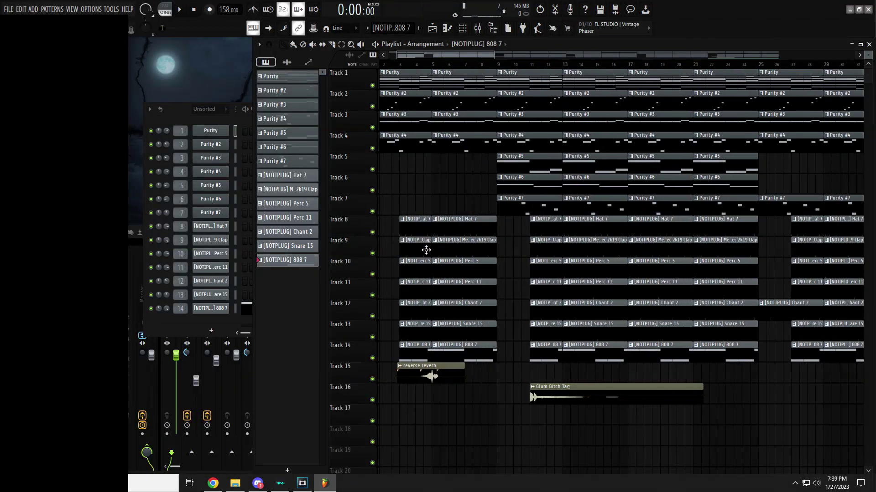
scroll(433, 228, "down", 1)
scroll(437, 207, "up", 4)
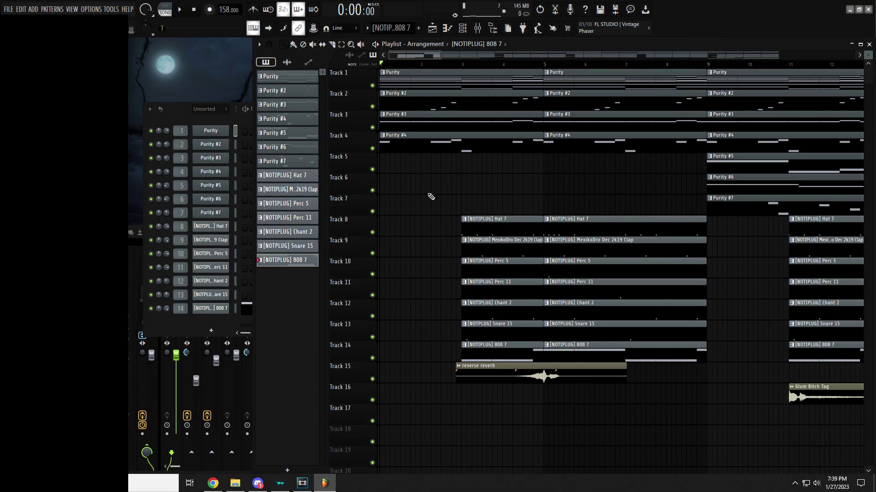
scroll(430, 197, "down", 4)
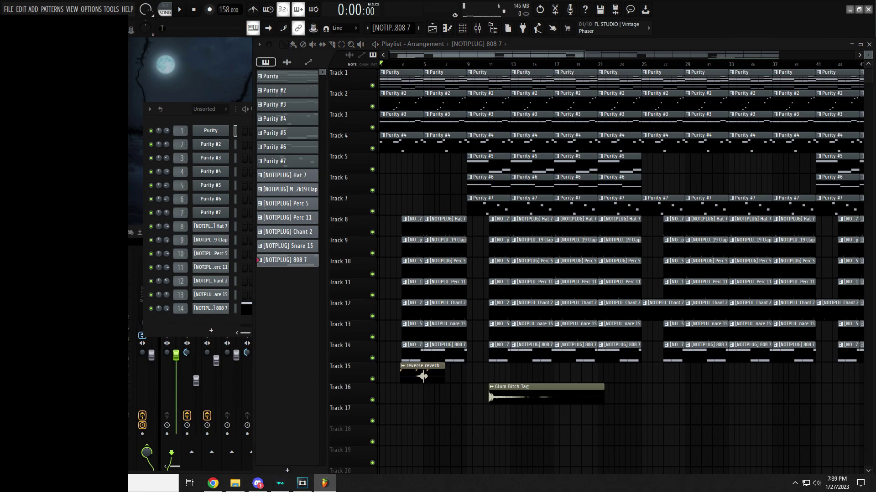
Step: Look over the presets in the Mixing Presets folder of the Summer Kit V2
left_click_drag(67, 299, 93, 322)
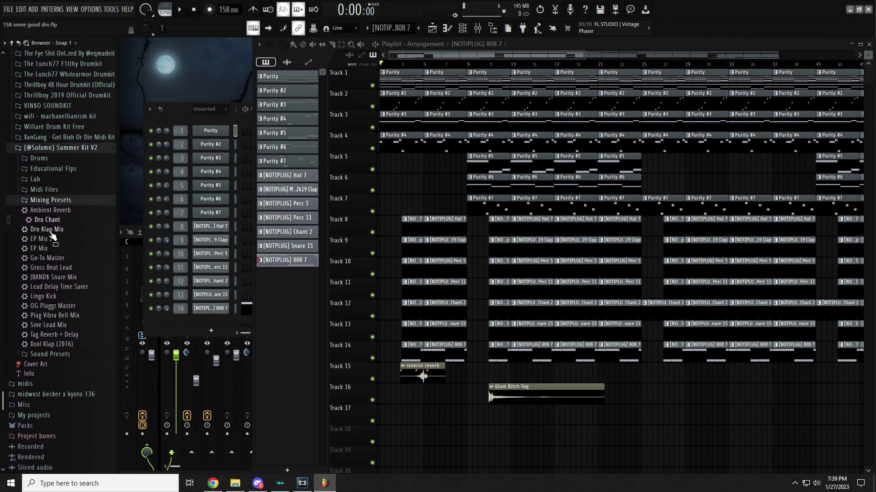
scroll(51, 234, "up", 2)
scroll(371, 307, "down", 3)
Step: Review the whole song arrangement in the playlist, from the intro to the Master volume automation at the end
scroll(370, 307, "down", 2)
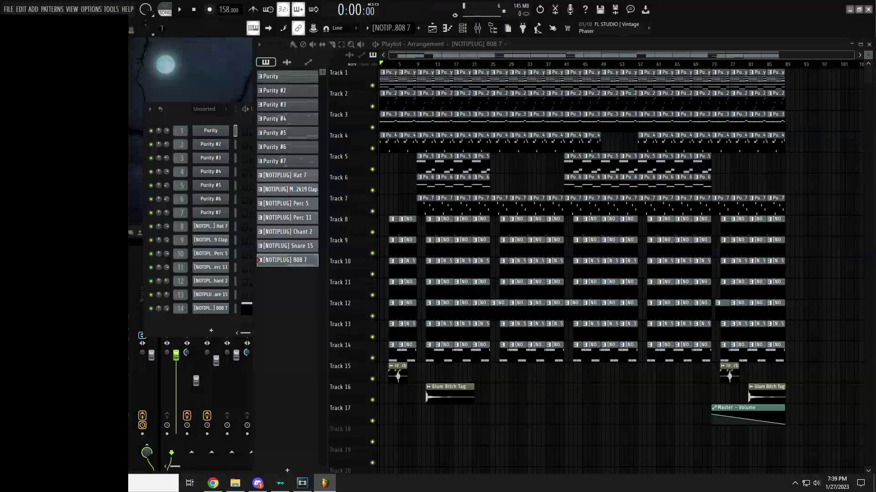
scroll(388, 175, "up", 3)
scroll(401, 211, "down", 3)
scroll(399, 211, "up", 1)
scroll(399, 211, "down", 1)
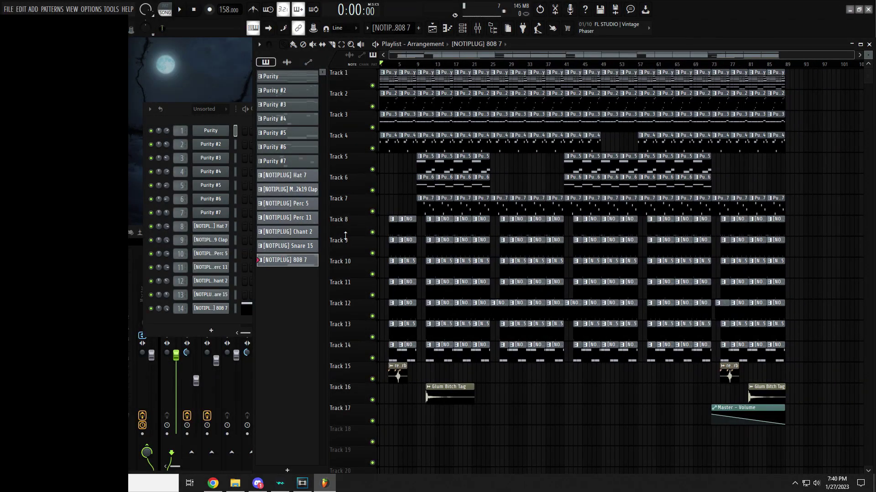
Step: Examine how the Purity clips on Tracks 1 to 7 and drum clips on Tracks 8 to 14 drop out and return across sections
scroll(374, 174, "up", 3)
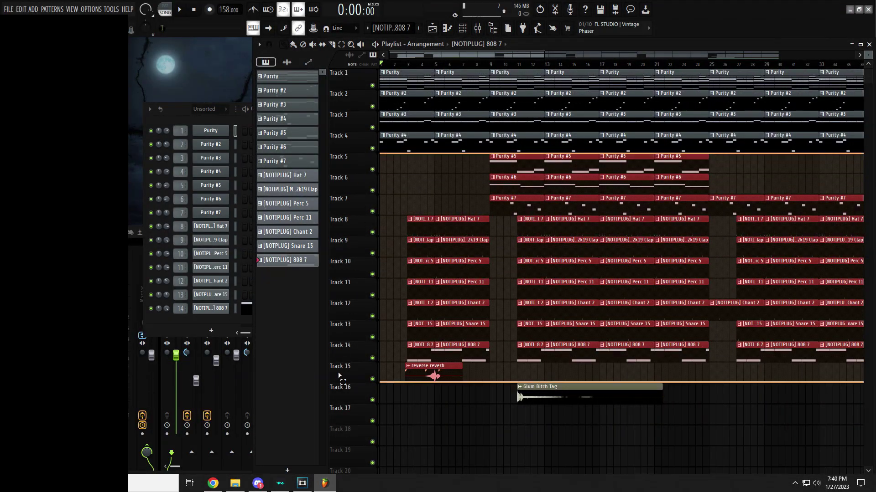
scroll(407, 303, "down", 3)
scroll(375, 227, "up", 2)
scroll(375, 218, "down", 2)
scroll(405, 201, "down", 1)
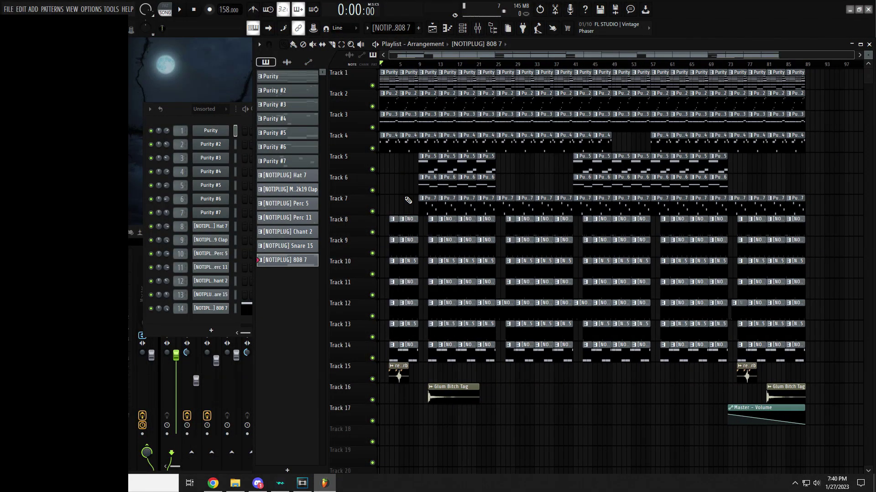
scroll(374, 230, "up", 2)
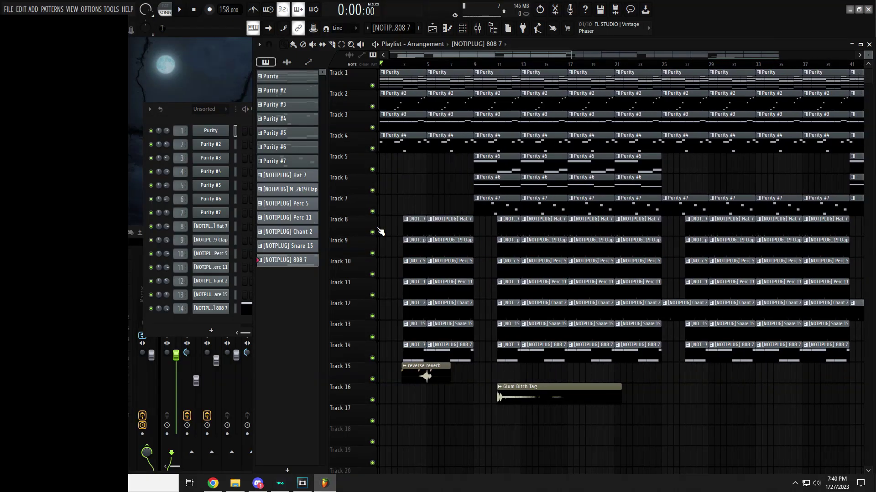
scroll(381, 232, "up", 3)
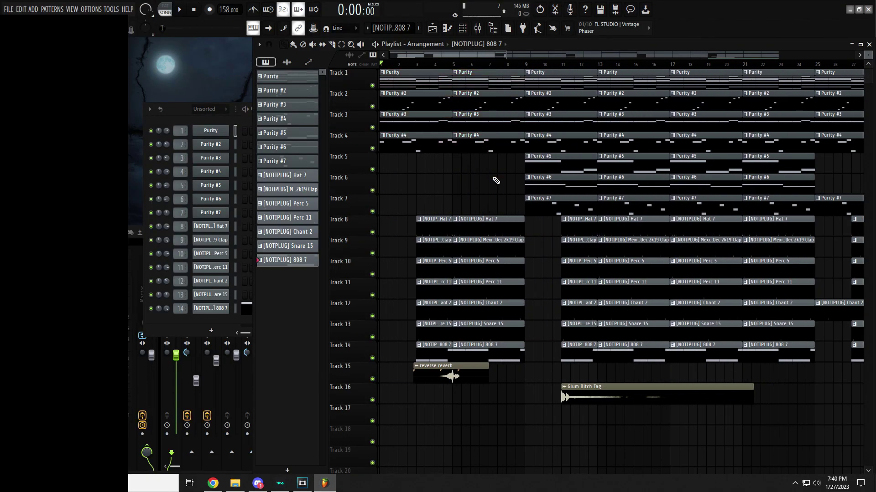
scroll(453, 203, "down", 4)
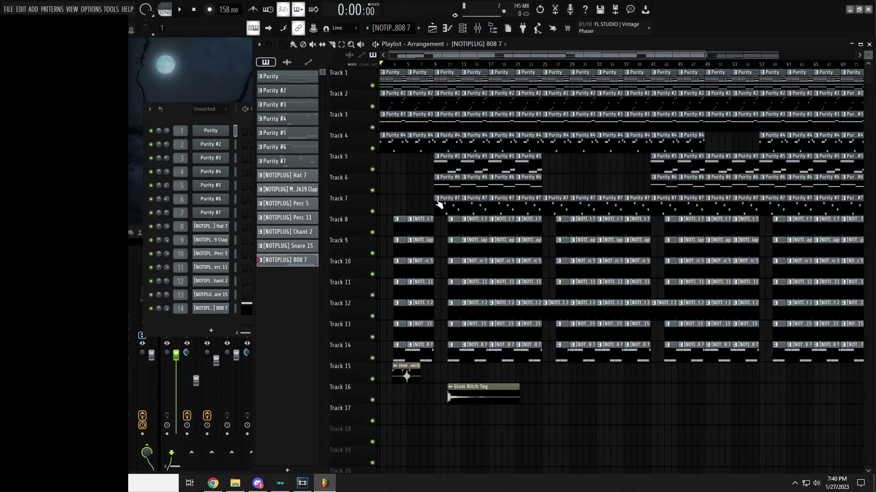
scroll(396, 191, "up", 3)
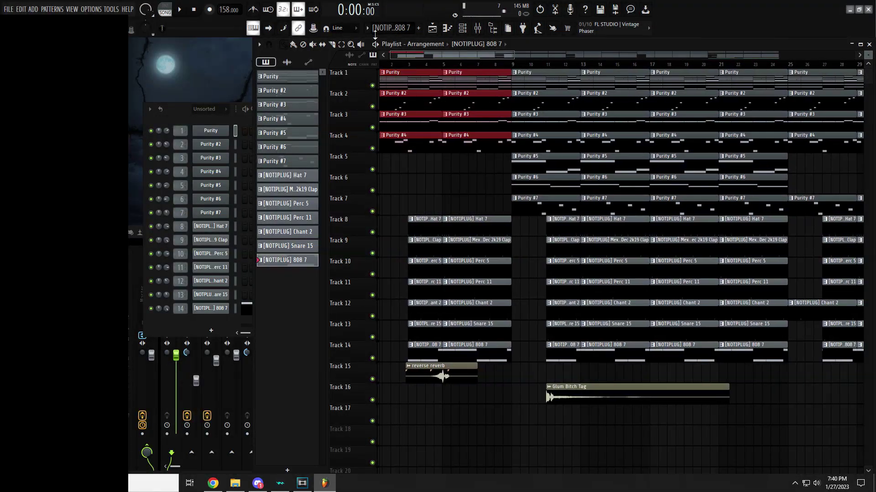
scroll(439, 196, "down", 3)
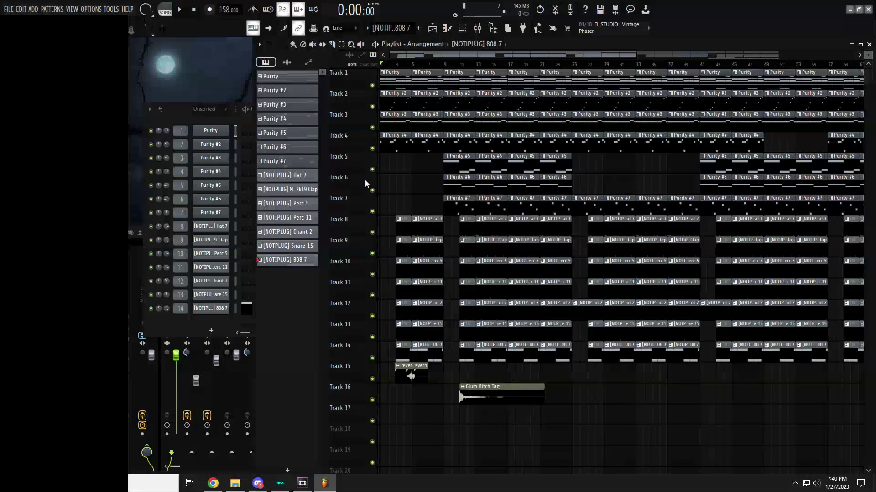
Step: Move the song position to bar 57, where the Track 4 Purity clips resume
scroll(445, 182, "up", 2)
scroll(437, 190, "down", 3)
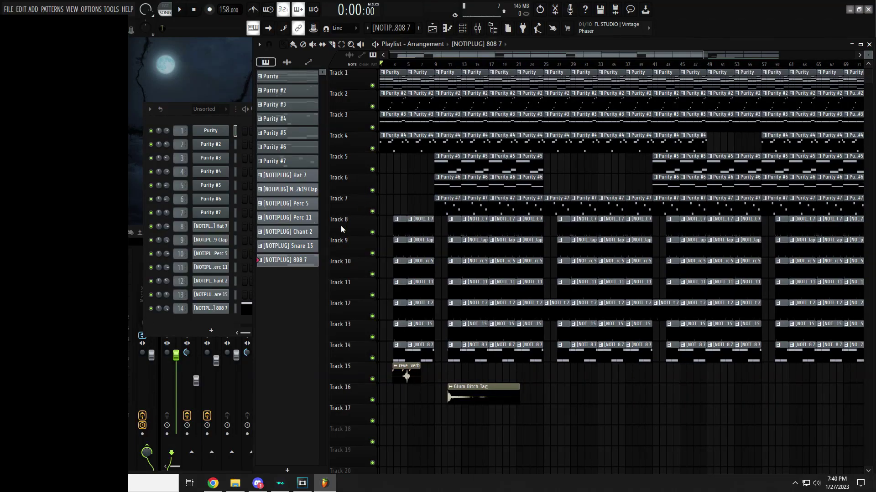
scroll(537, 143, "down", 2)
left_click(638, 64)
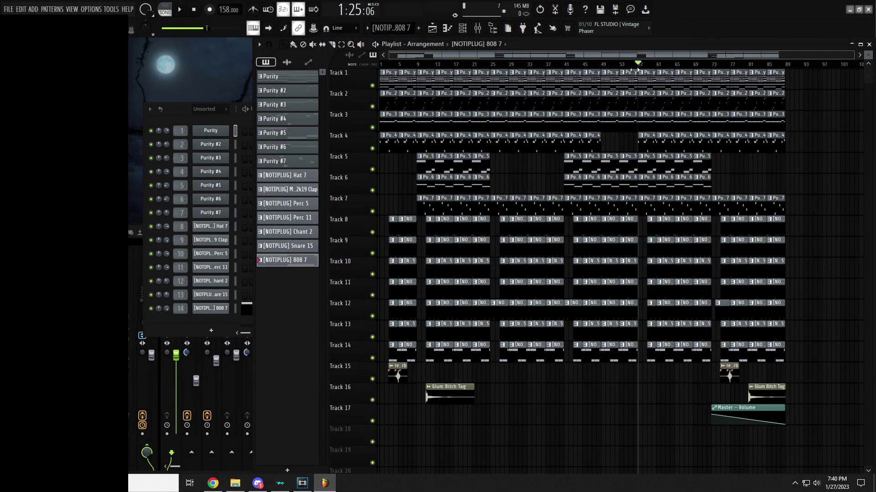